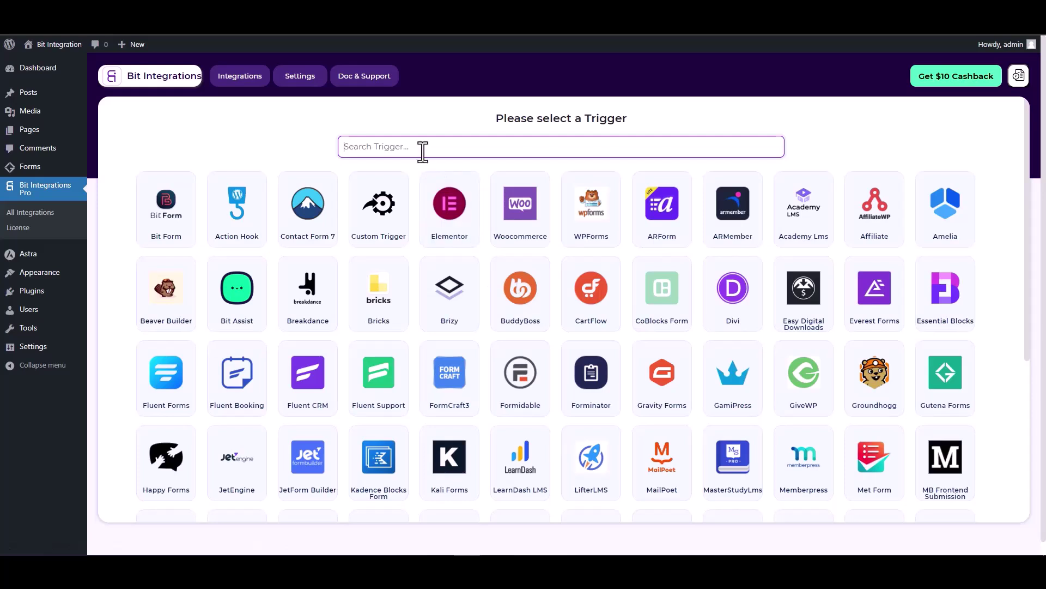
# Step: Search the triggers for 'gun' and pick the Gutena Forms tile
pyautogui.write('gun')
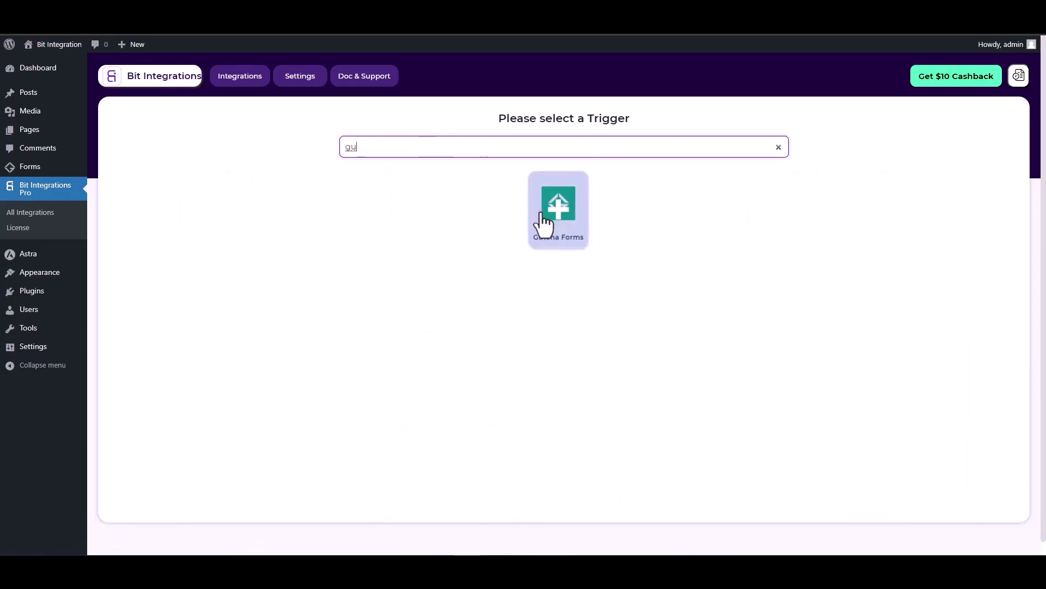
pyautogui.click(546, 218)
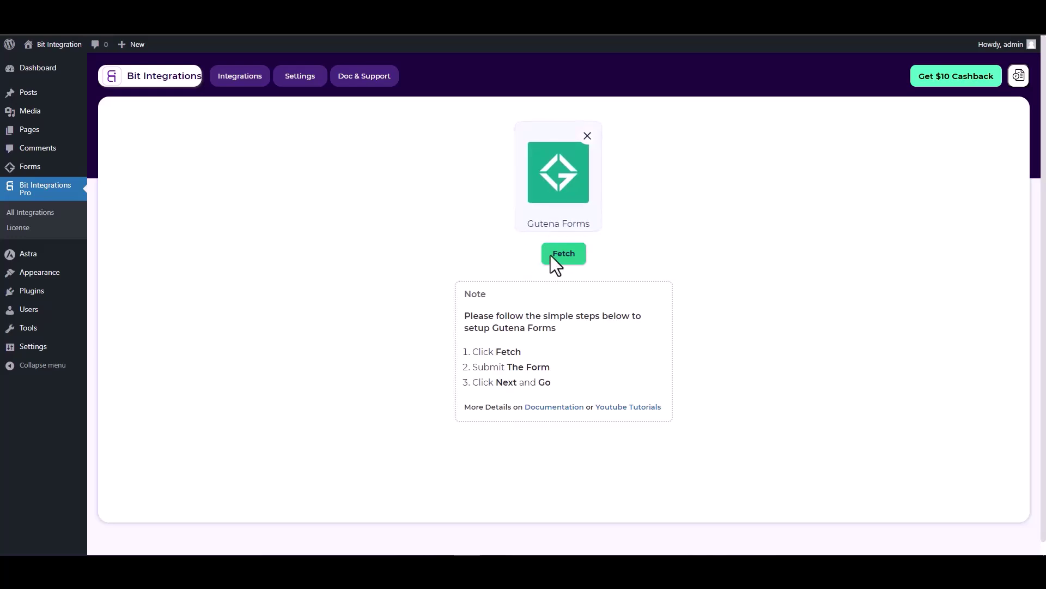
# Step: Start fetching, then submit the live Gutena form with a test name, email and phone
pyautogui.click(567, 256)
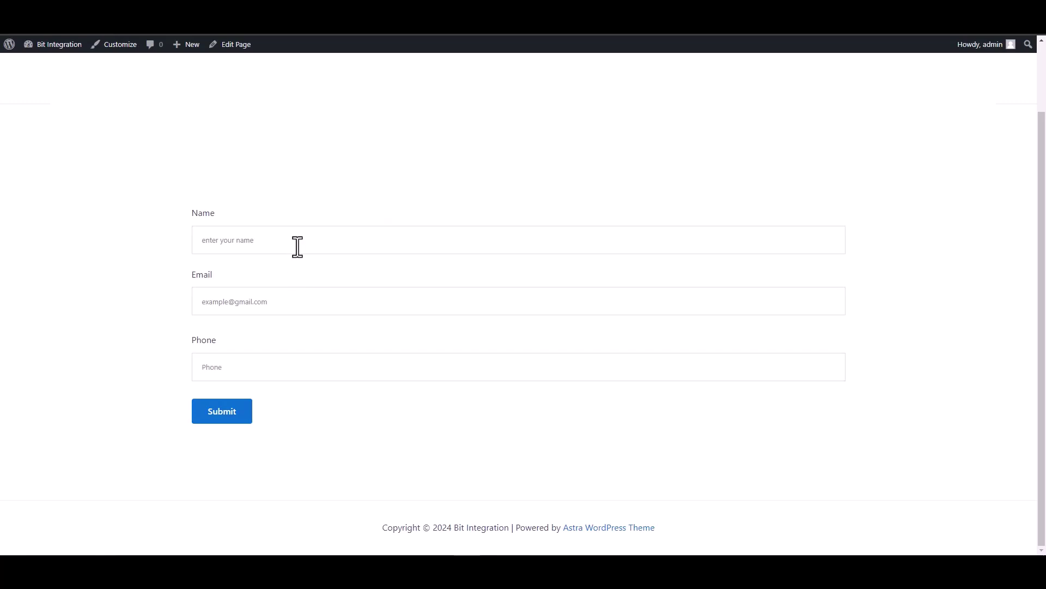
pyautogui.click(296, 245)
pyautogui.write('test')
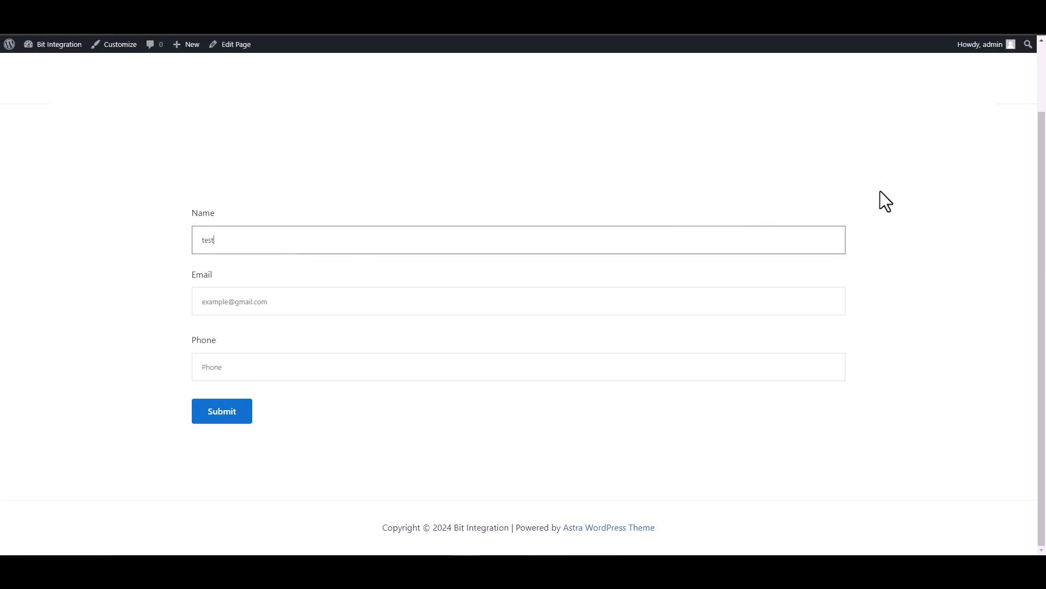
pyautogui.click(829, 302)
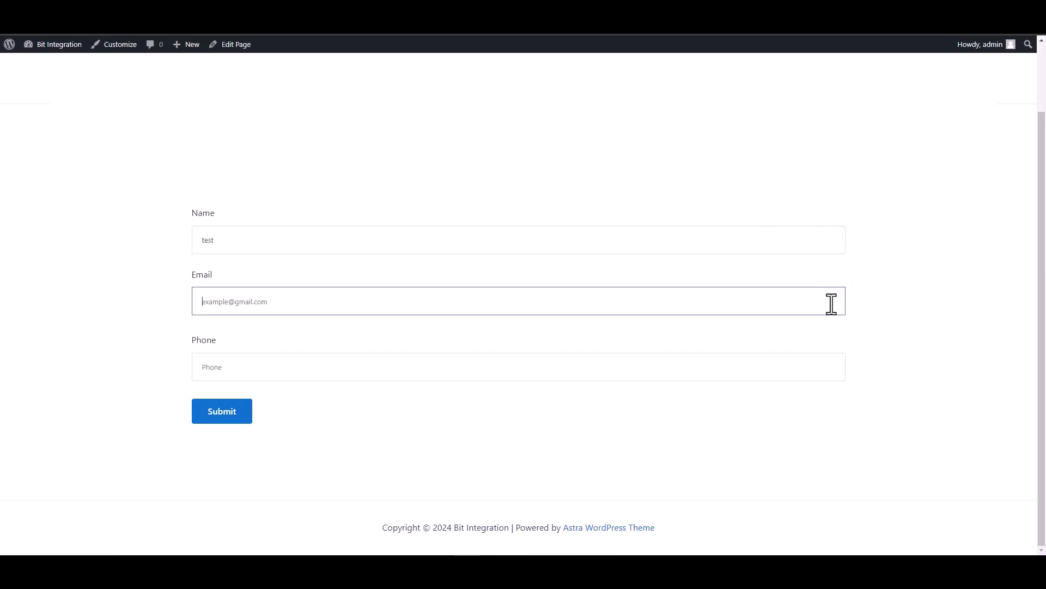
pyautogui.write('test')
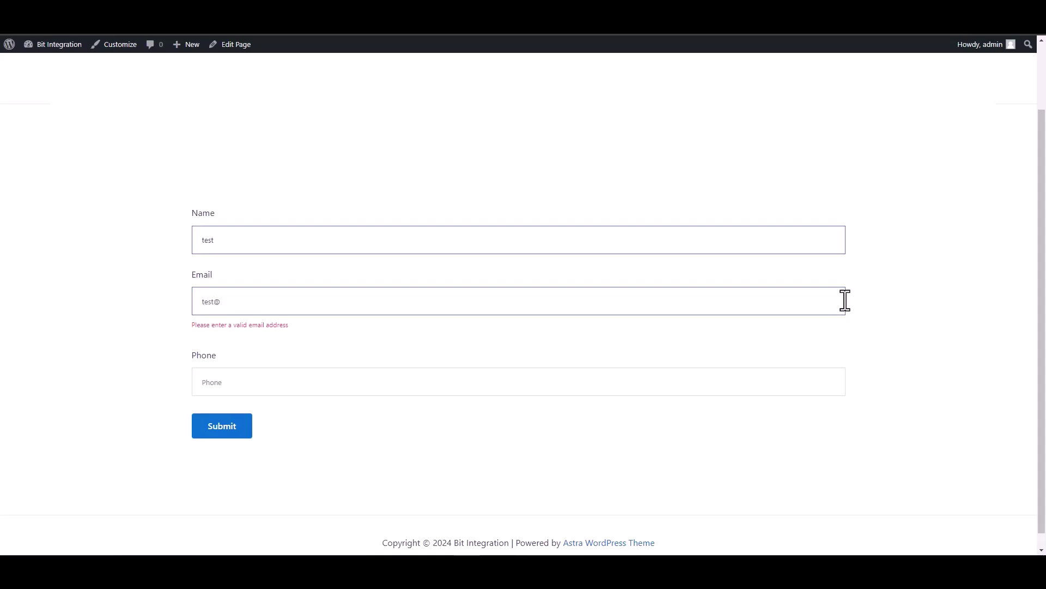
pyautogui.write('@test.com')
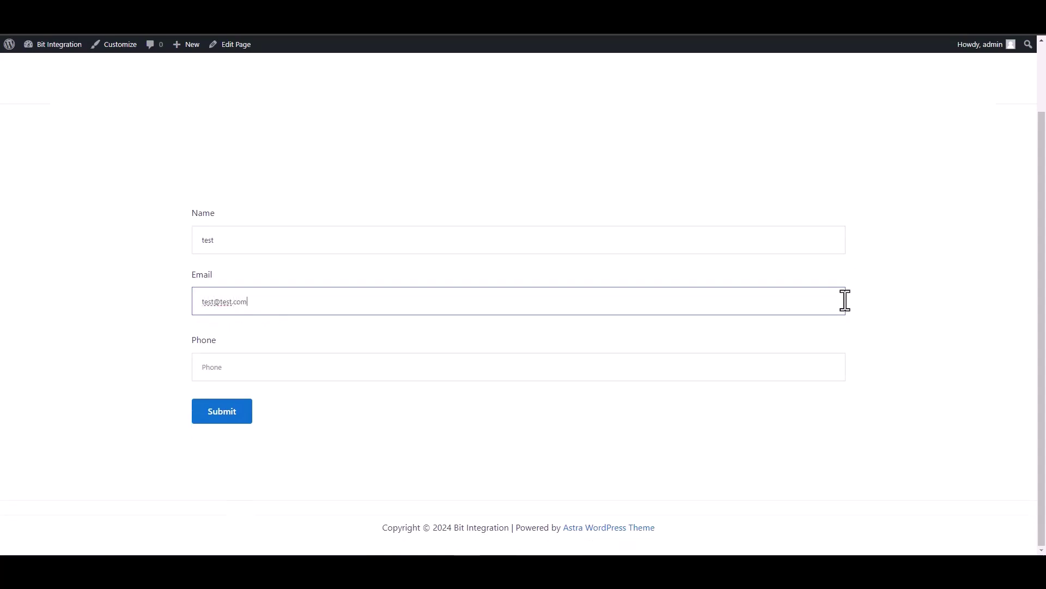
pyautogui.click(797, 369)
pyautogui.write('1234567')
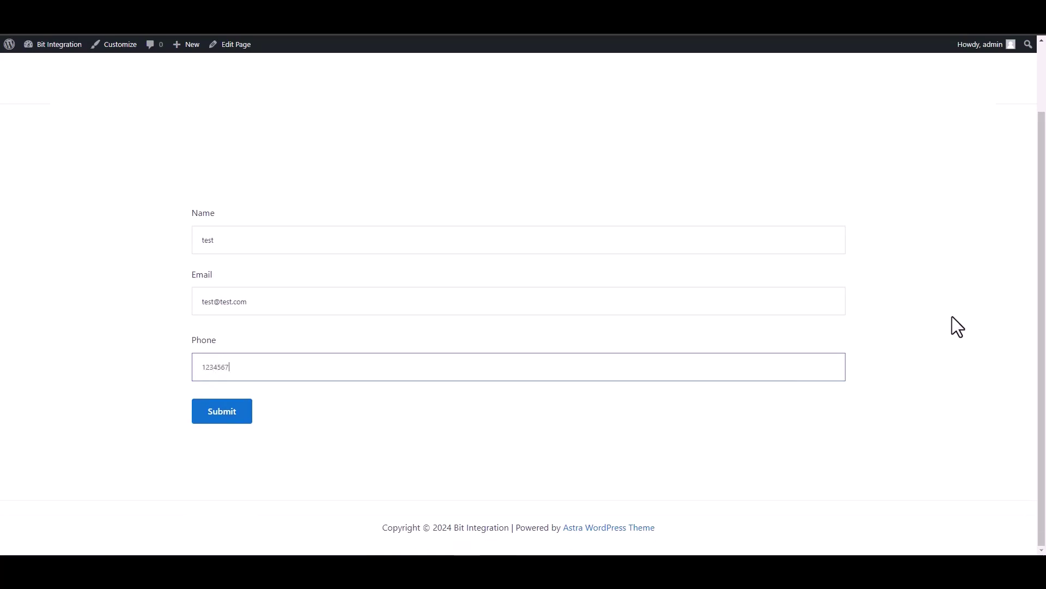
pyautogui.click(216, 416)
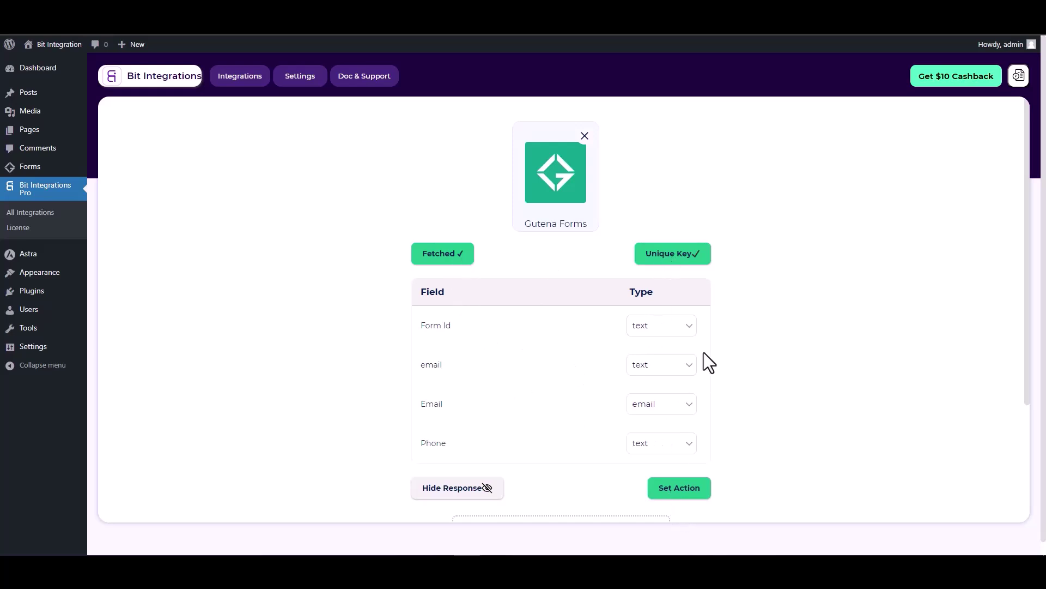
# Step: Move to Set Action, search 'cus' and select CustomApi
pyautogui.scroll(-1, 704, 351)
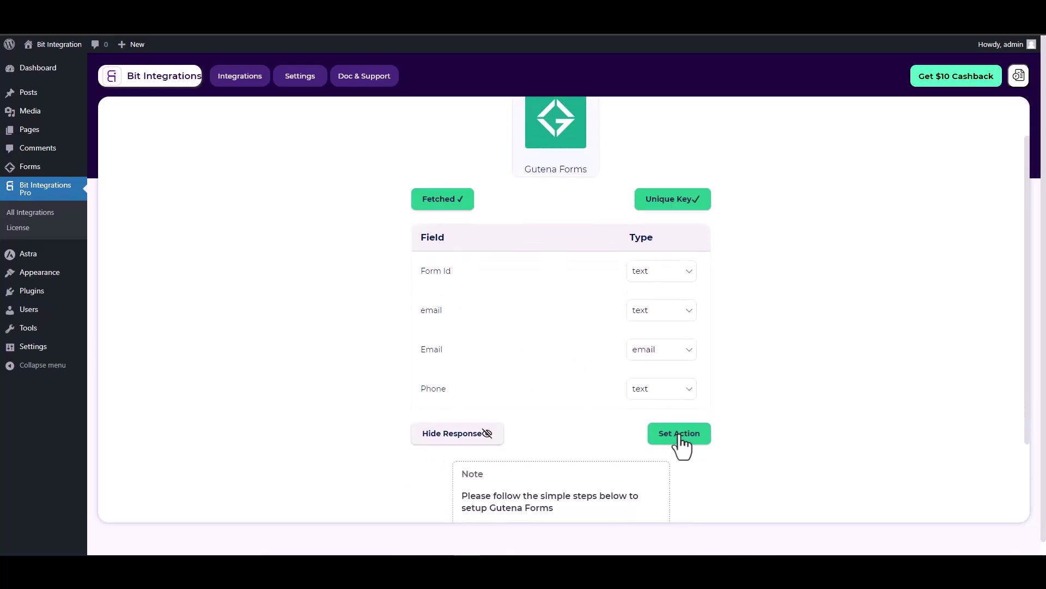
pyautogui.click(682, 434)
pyautogui.click(639, 146)
pyautogui.write('cus')
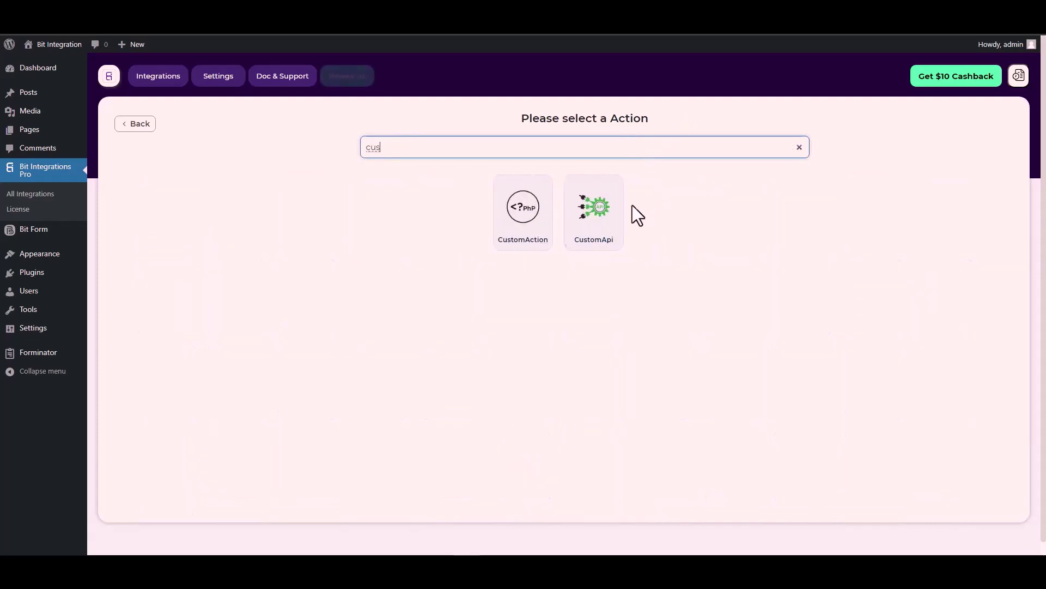
pyautogui.click(596, 218)
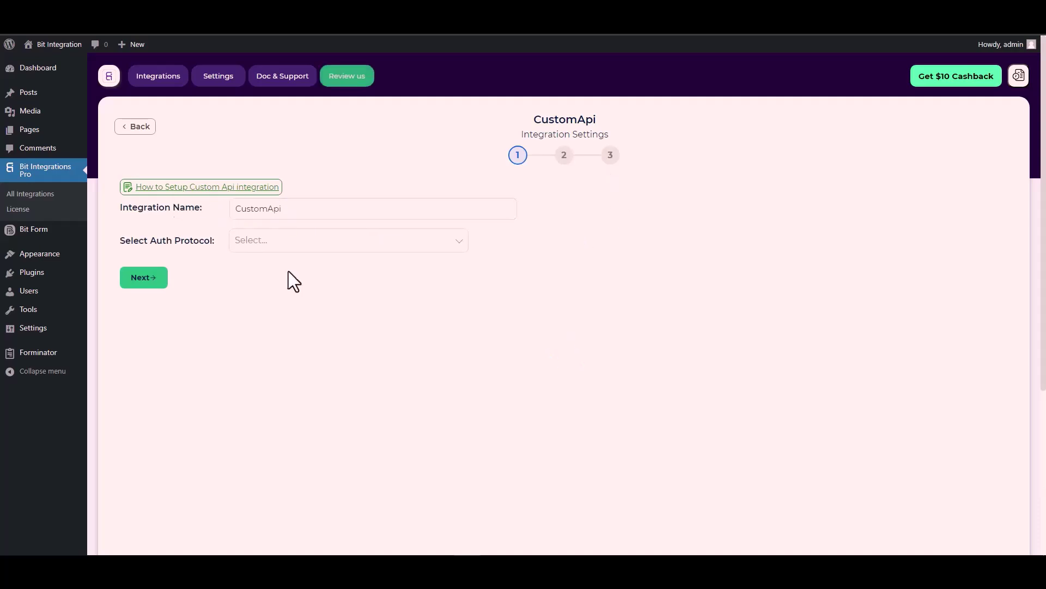
# Step: Set the authentication protocol to API Key
pyautogui.click(269, 243)
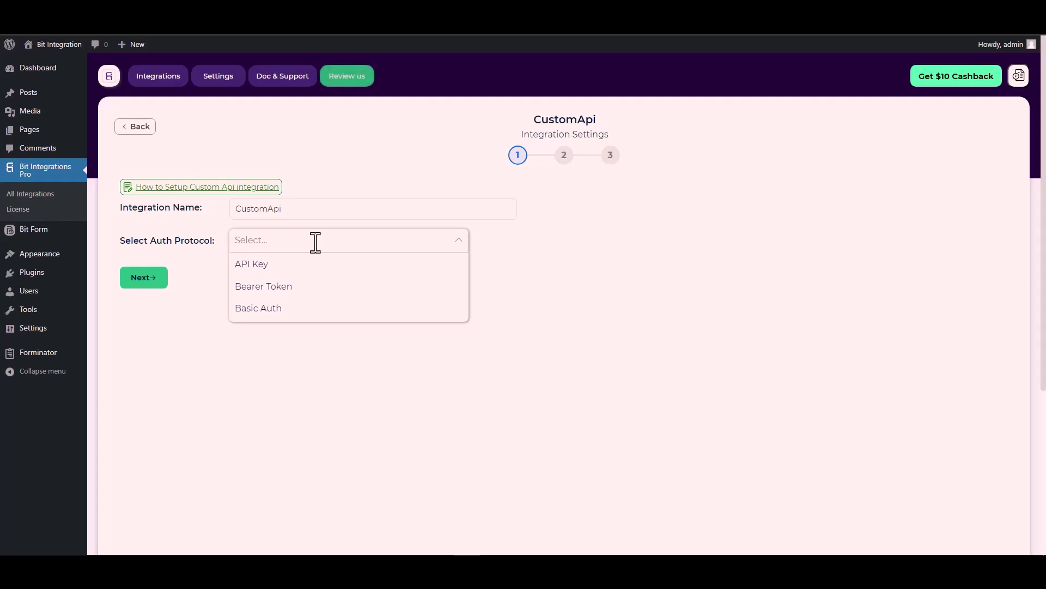
pyautogui.click(268, 266)
pyautogui.click(303, 291)
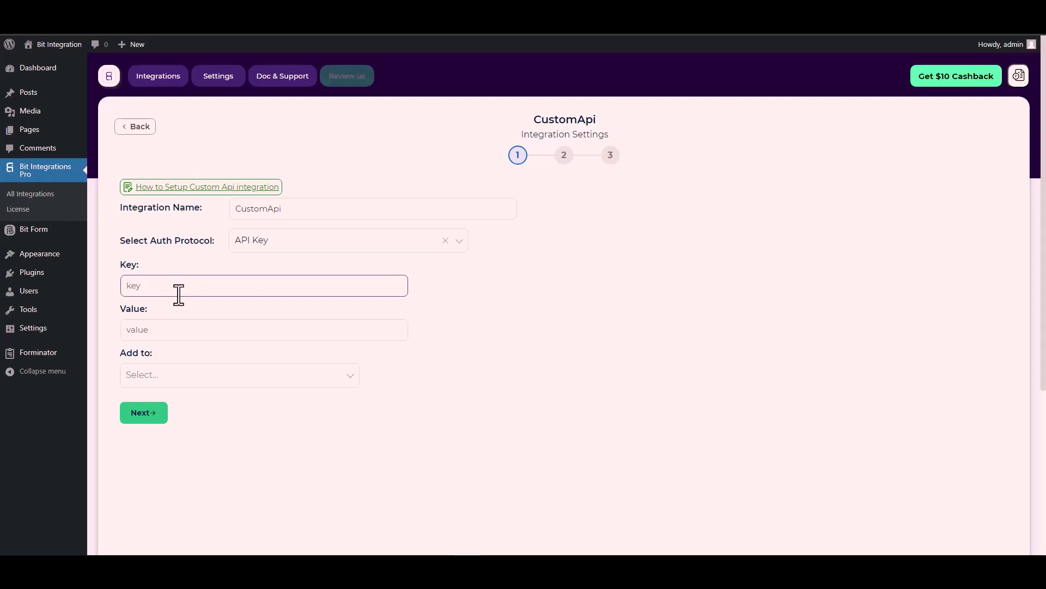
# Step: Copy the Bitform-Api-Key header name from Bit Form's API docs into the Key field
pyautogui.click(128, 261)
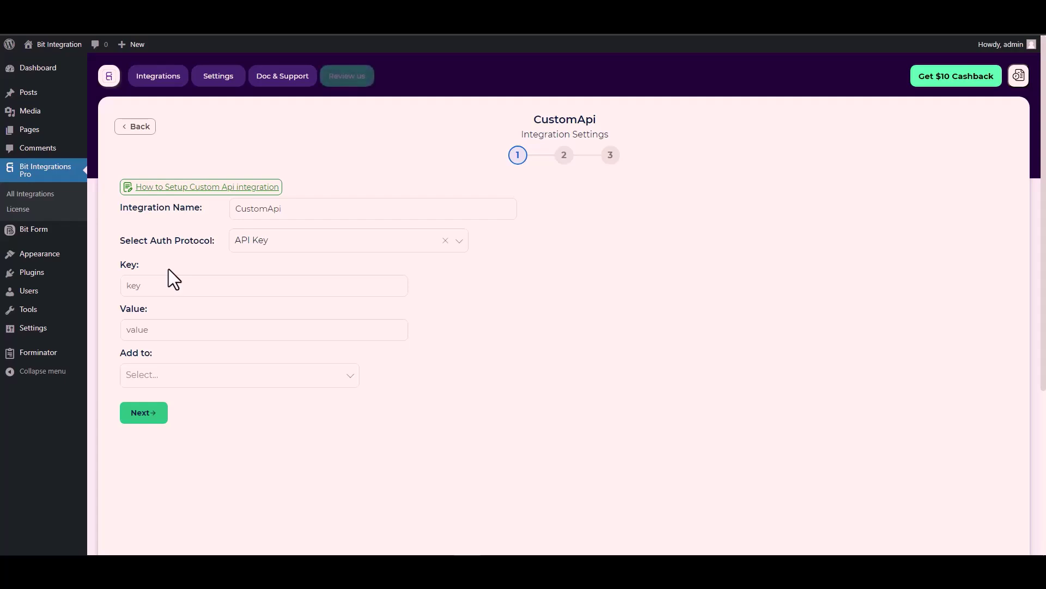
pyautogui.click(155, 284)
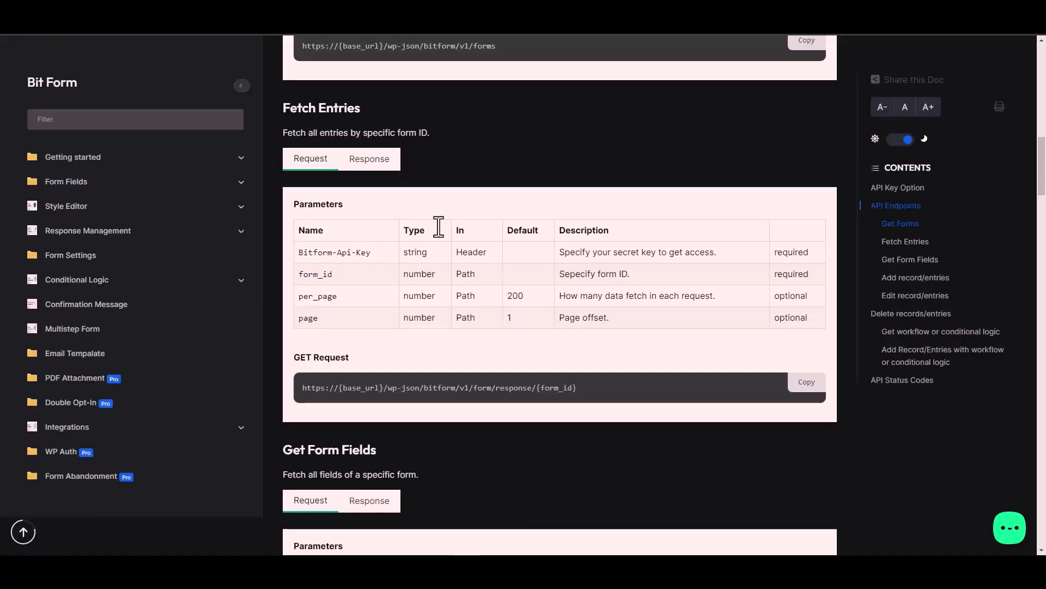
pyautogui.tripleClick(354, 253)
pyautogui.hotkey('ctrl', 'c')
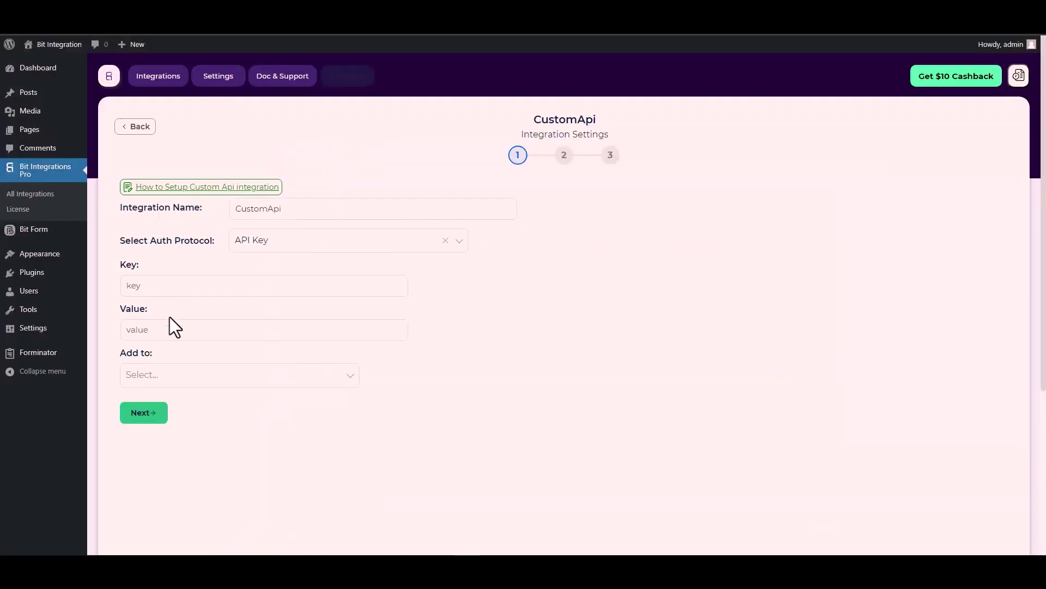
pyautogui.click(173, 285)
pyautogui.hotkey('ctrl', 'v')
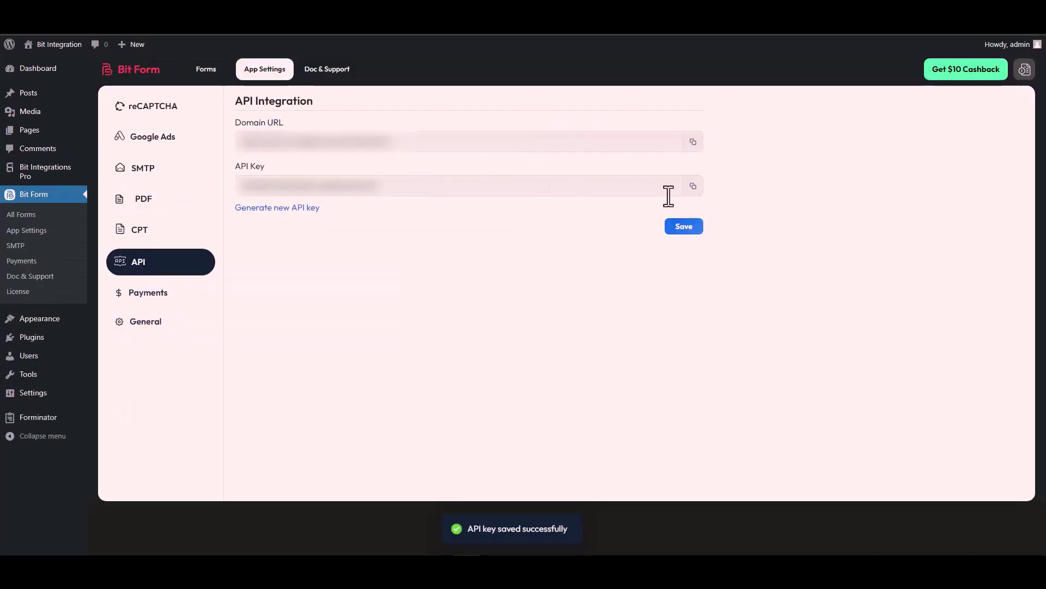
# Step: Copy the API key using the copy button beside Bit Form's API Key field
pyautogui.click(693, 186)
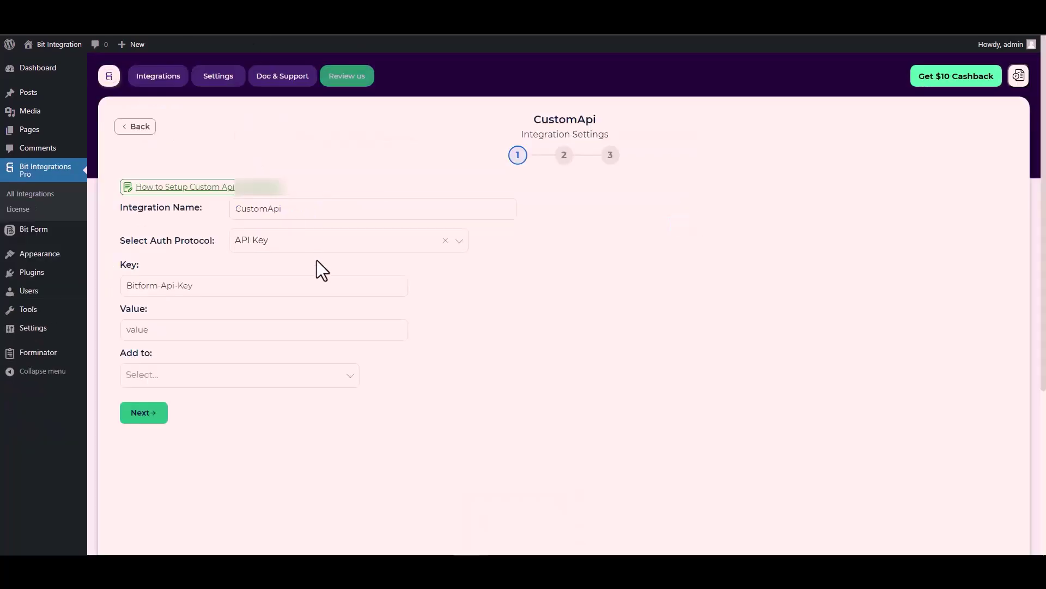
# Step: Paste the Bit Form API key into the Value field
pyautogui.click(148, 334)
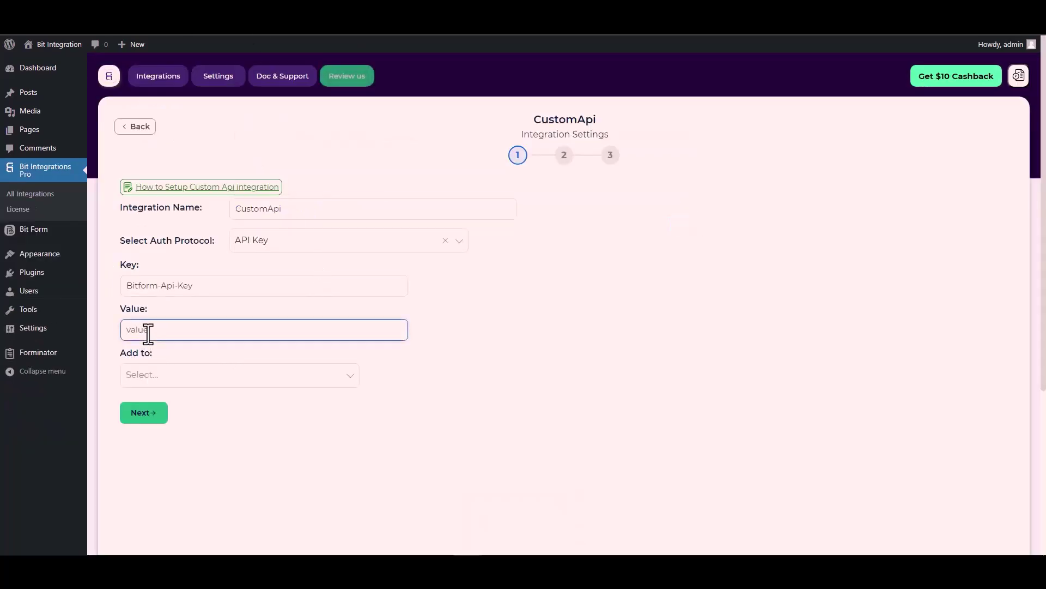
pyautogui.hotkey('ctrl', 'v')
pyautogui.click(173, 381)
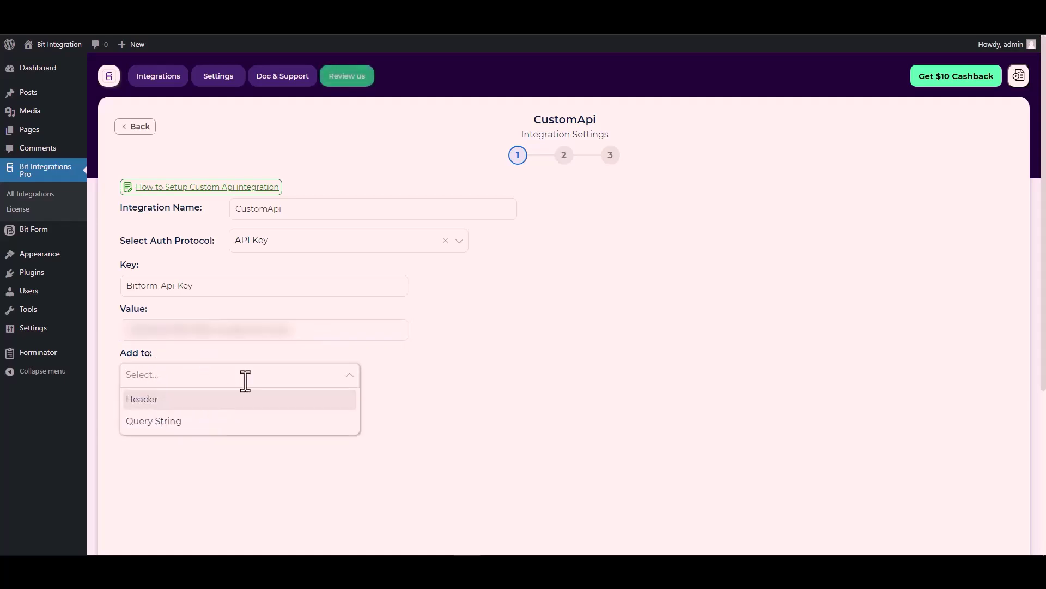
pyautogui.click(523, 384)
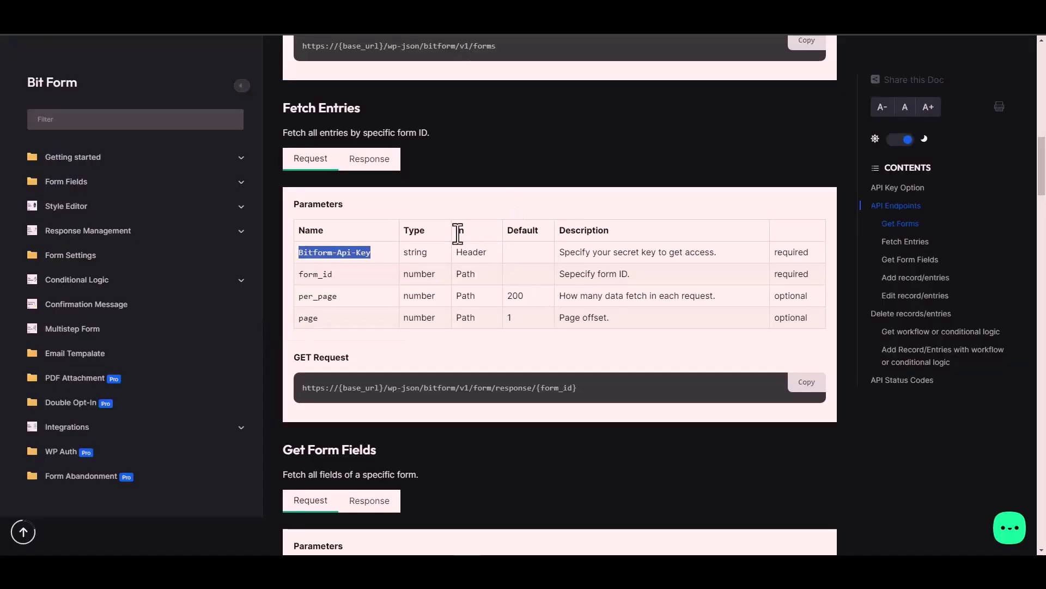
# Step: After checking the docs, add the key to the Header and continue to step 2
pyautogui.click(473, 249)
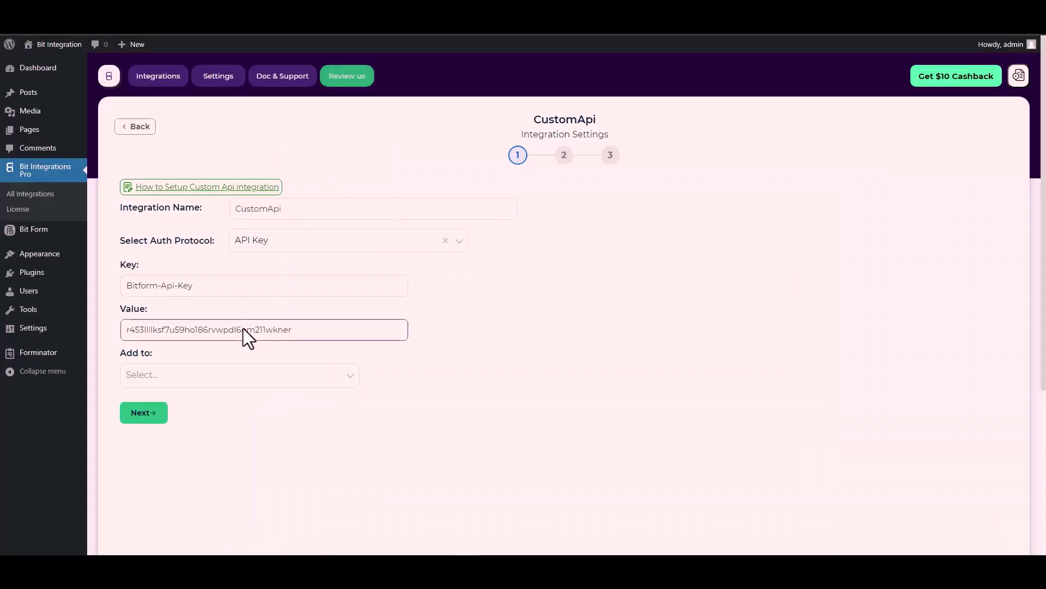
pyautogui.click(147, 371)
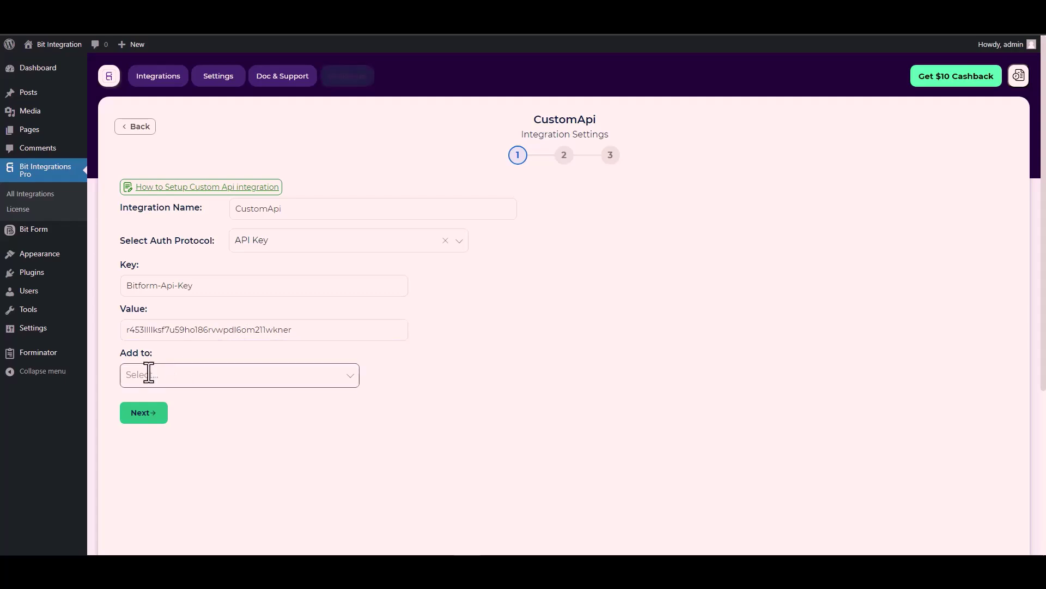
pyautogui.click(261, 379)
pyautogui.click(155, 405)
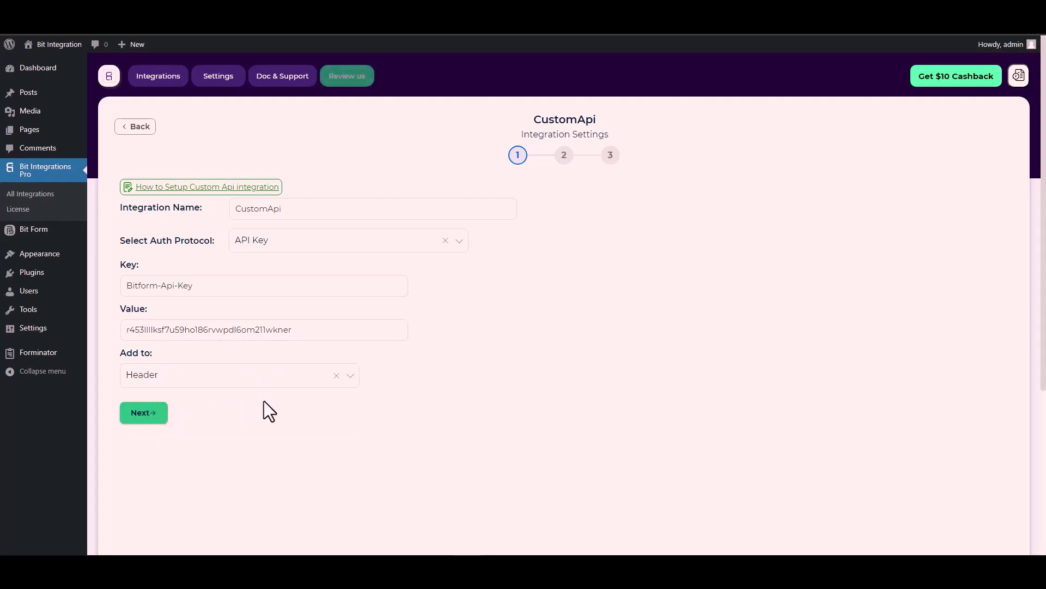
pyautogui.click(148, 417)
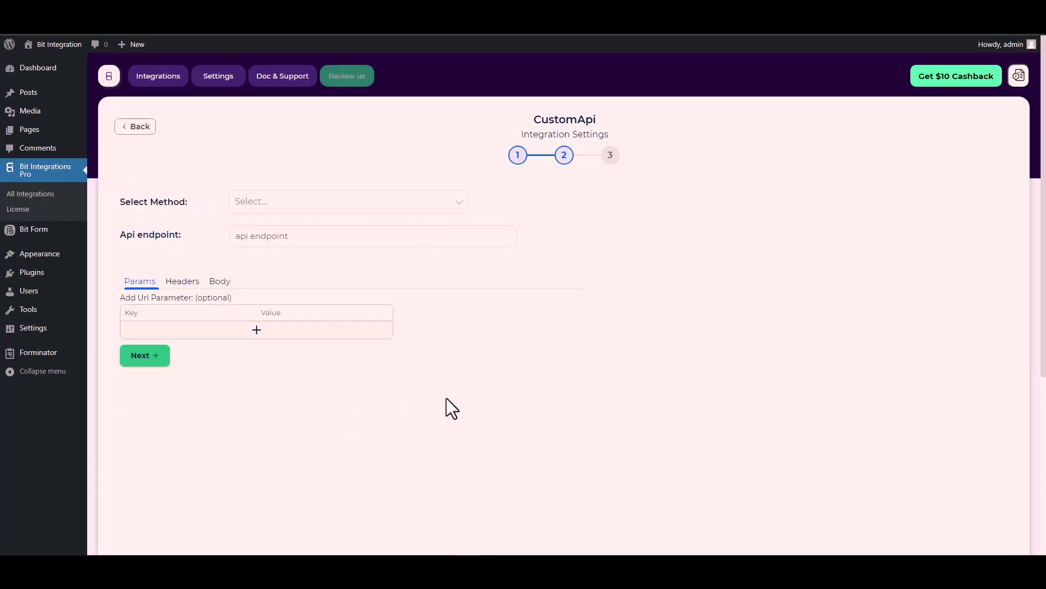
# Step: Set the request method to POST
pyautogui.click(263, 208)
pyautogui.click(271, 248)
pyautogui.scroll(-1, 205, 228)
# Step: Paste the docs' Fetch Entries URL into Api endpoint and select its {form_id} placeholder
pyautogui.click(261, 185)
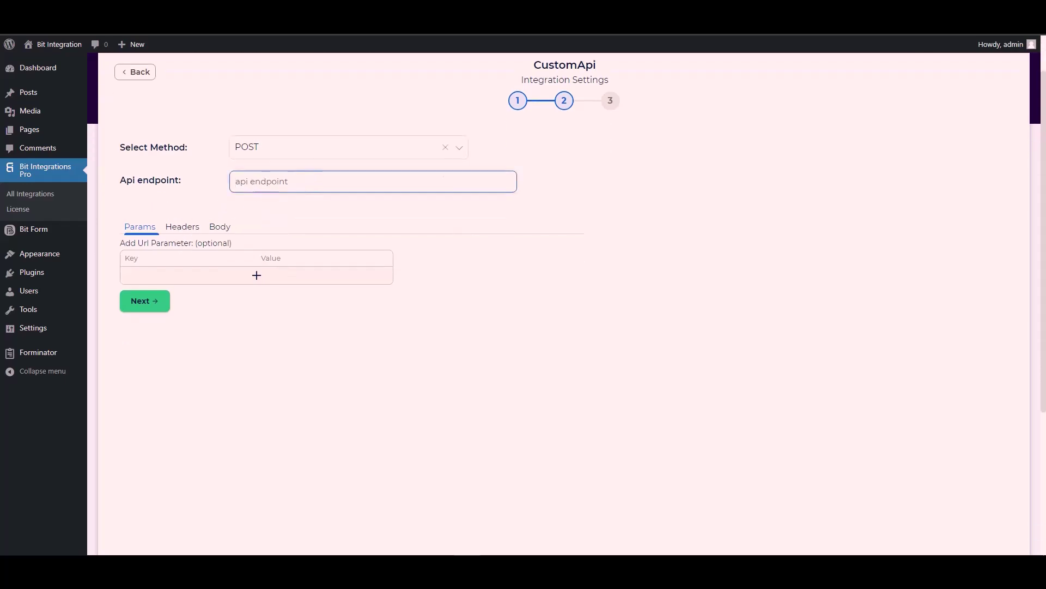
pyautogui.hotkey('ctrl', 'Tab')
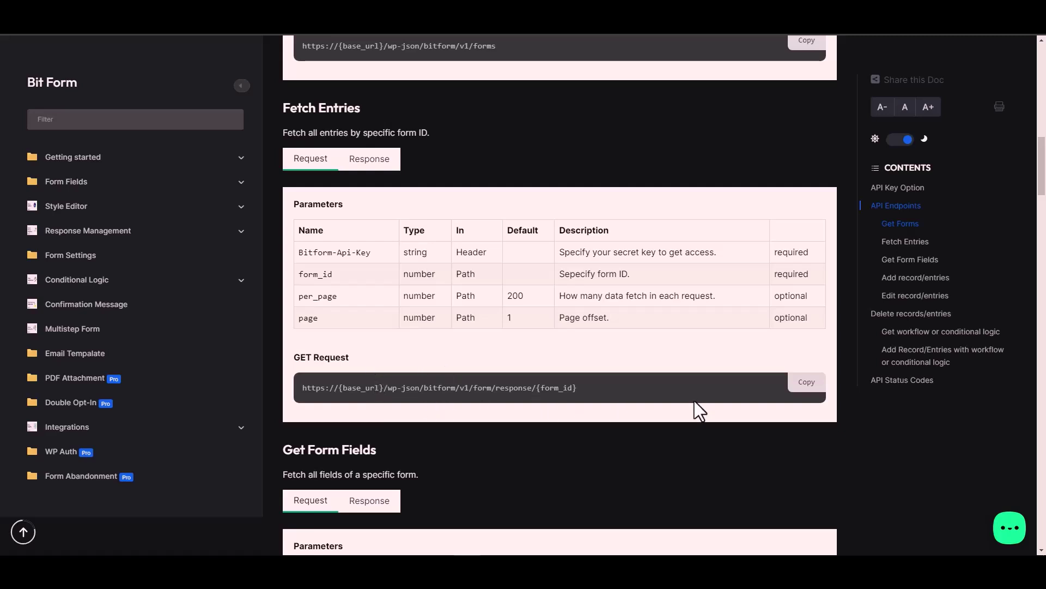
pyautogui.click(812, 390)
pyautogui.hotkey('ctrl', 'Tab')
pyautogui.click(271, 180)
pyautogui.hotkey('ctrl', 'v')
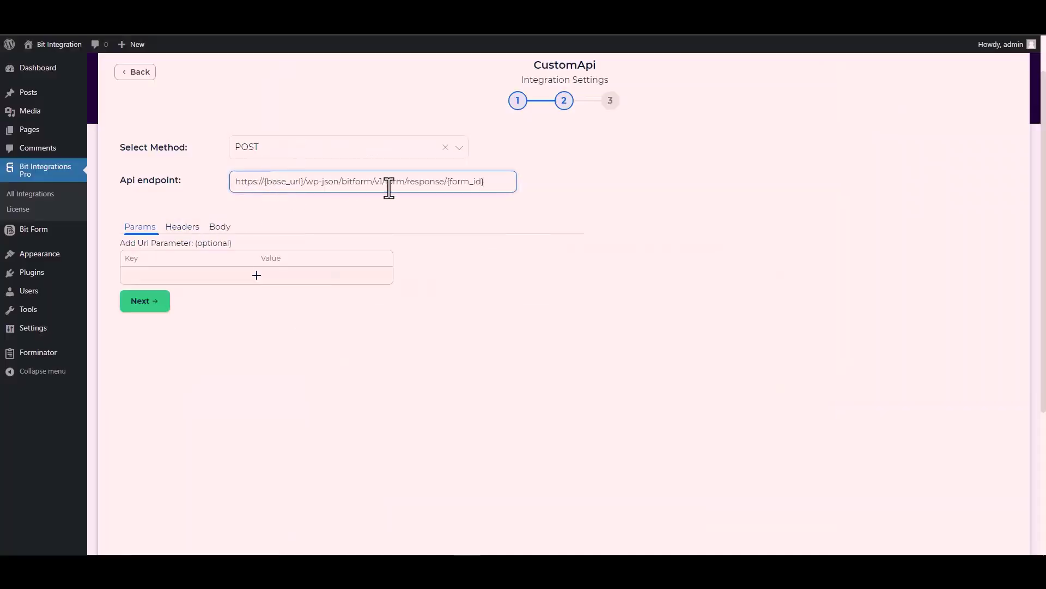
pyautogui.moveTo(484, 181); pyautogui.dragTo(449, 182)
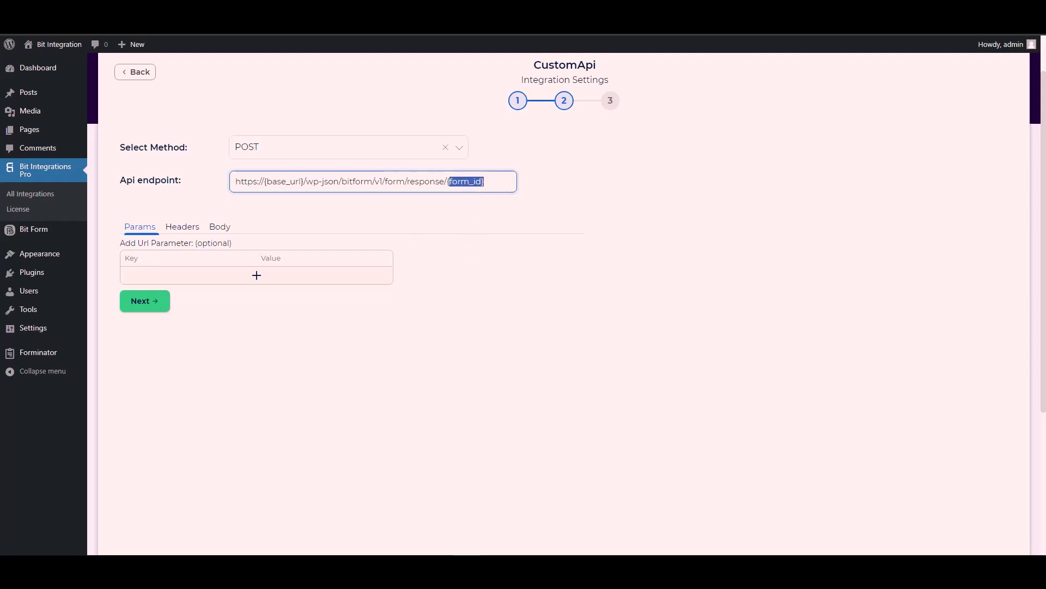
pyautogui.hotkey('ctrl', 'Tab')
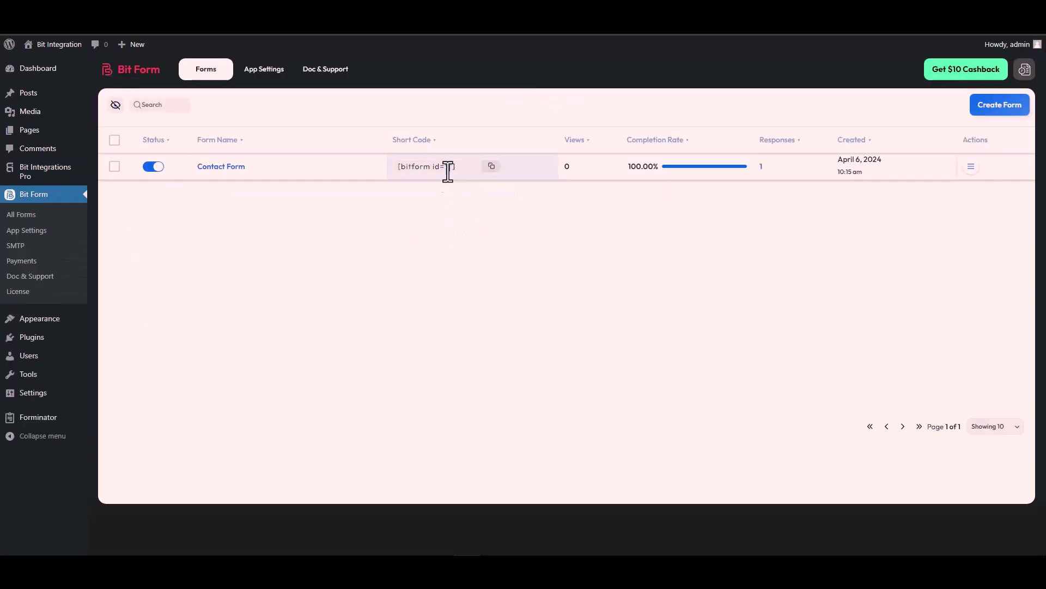
# Step: Replace the {form_id} placeholder with form id 1 from the shortcode
pyautogui.doubleClick(448, 166)
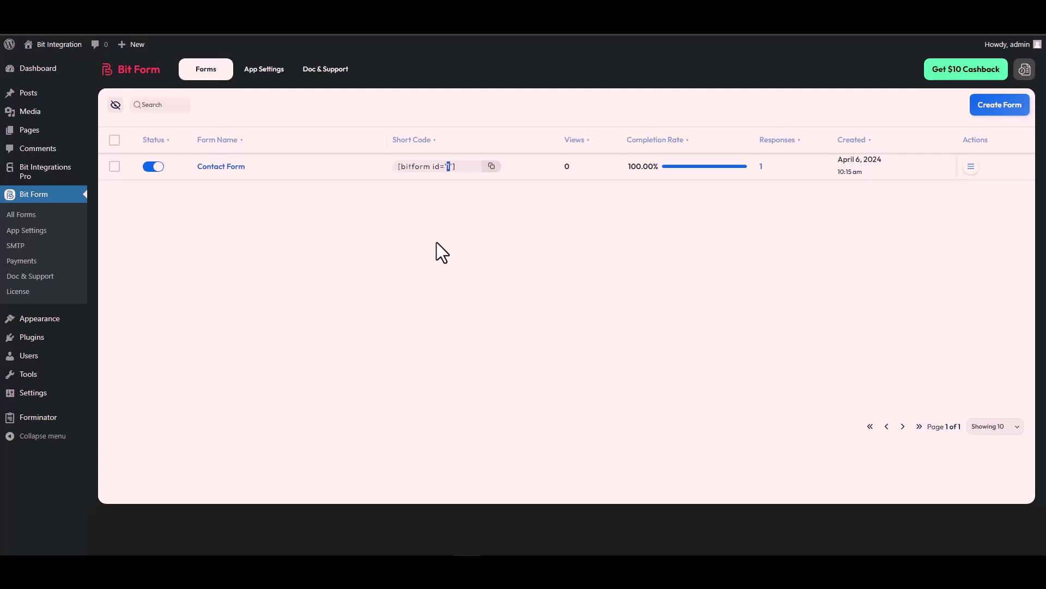
pyautogui.hotkey('ctrl', 'shift', 'Tab')
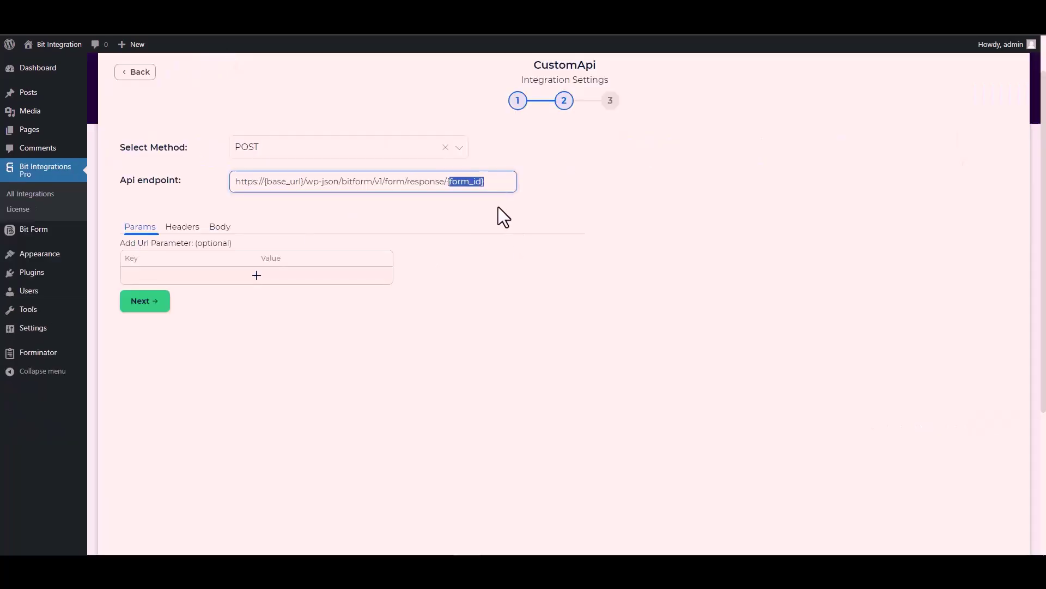
pyautogui.press('BackSpace')
pyautogui.press('BackSpace')
pyautogui.write('1')
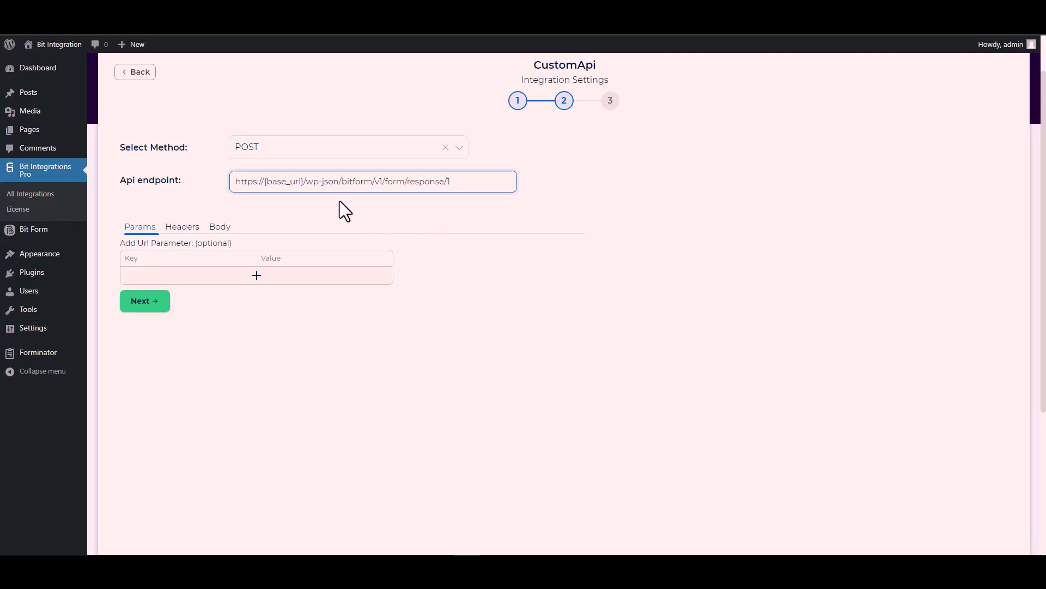
pyautogui.moveTo(305, 182); pyautogui.dragTo(265, 182)
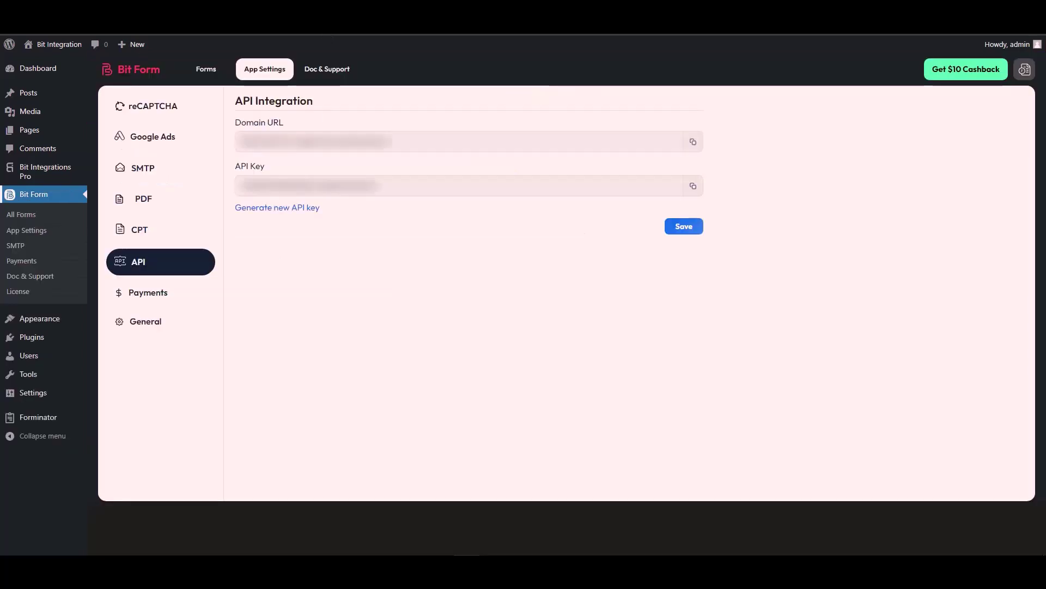
pyautogui.tripleClick(294, 143)
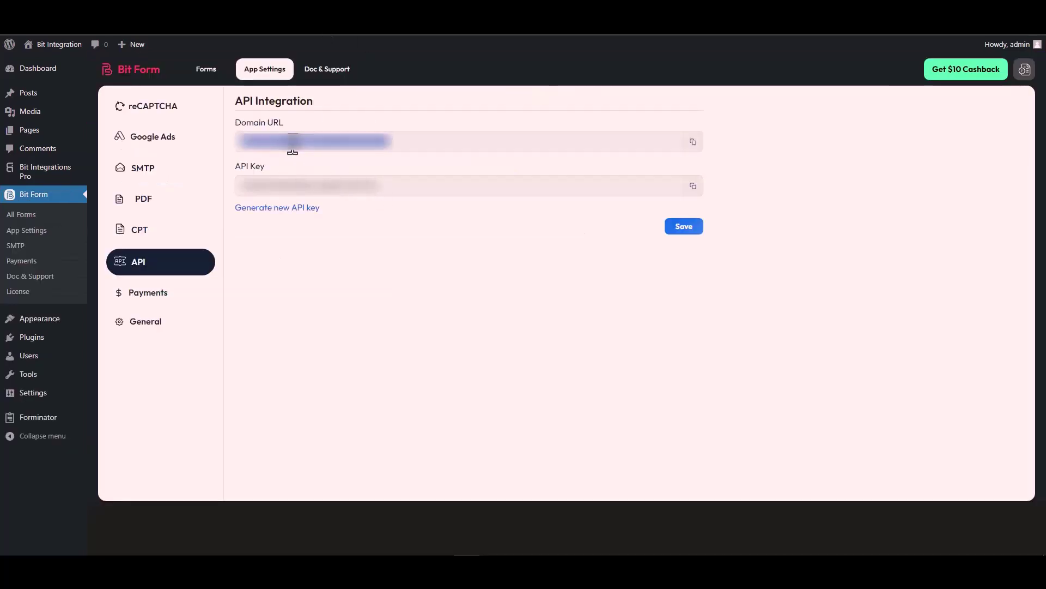
pyautogui.click(693, 142)
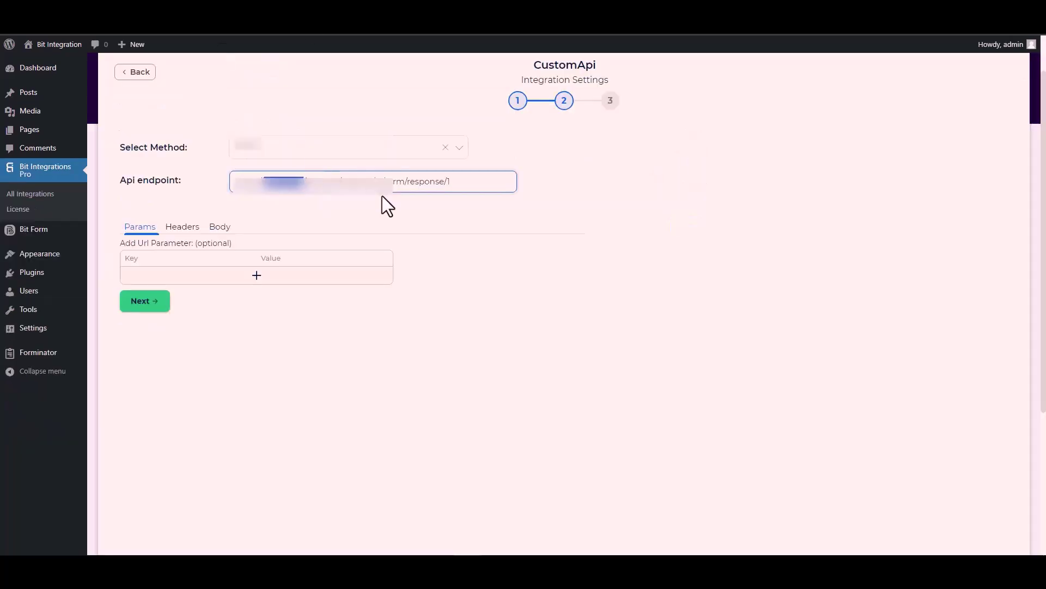
pyautogui.click(304, 181)
pyautogui.moveTo(304, 180); pyautogui.dragTo(233, 188)
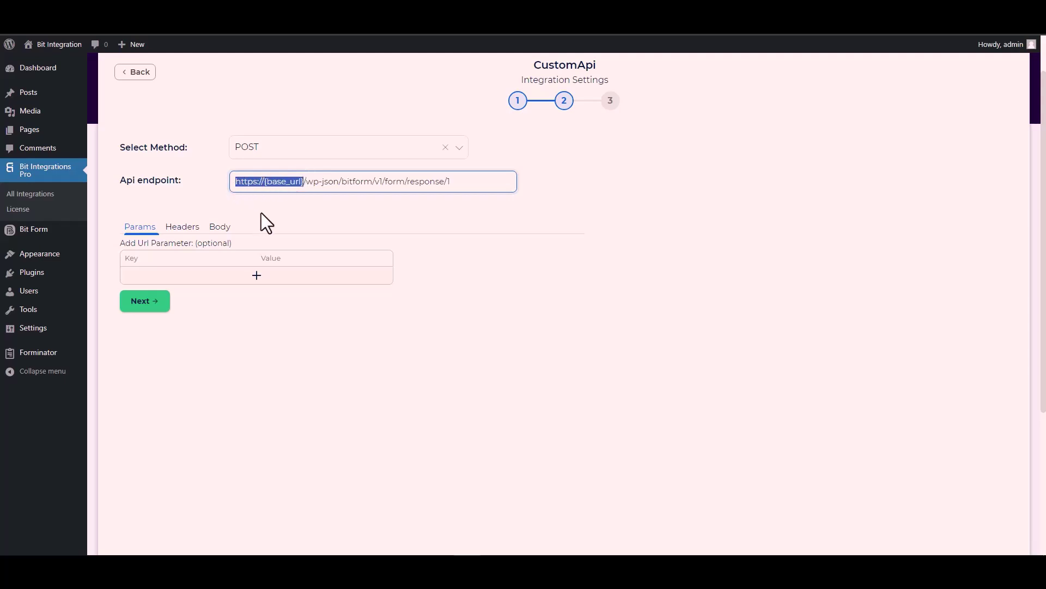
pyautogui.hotkey('ctrl', 'v')
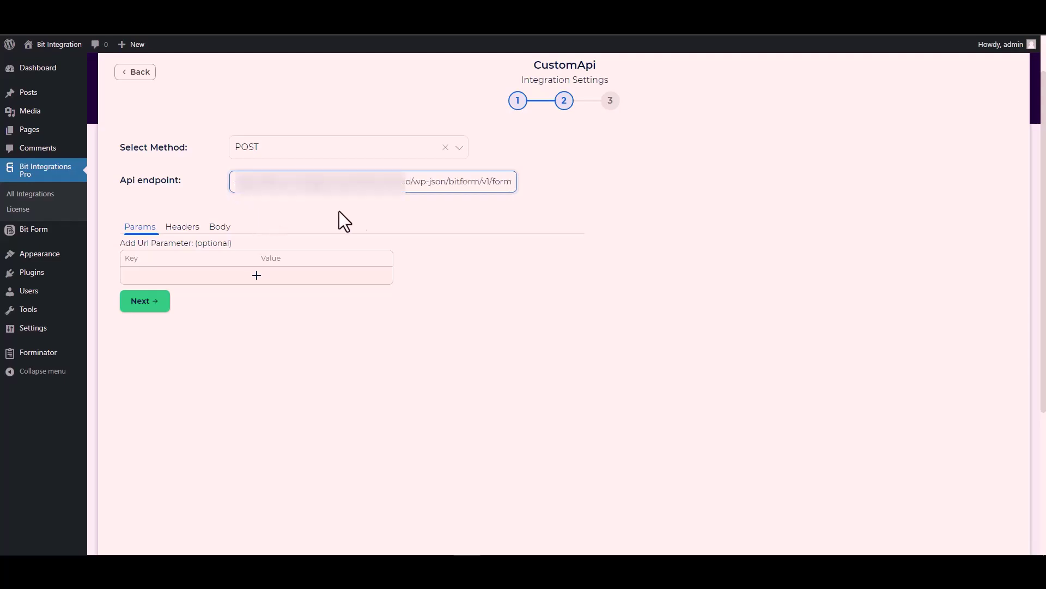
pyautogui.click(358, 211)
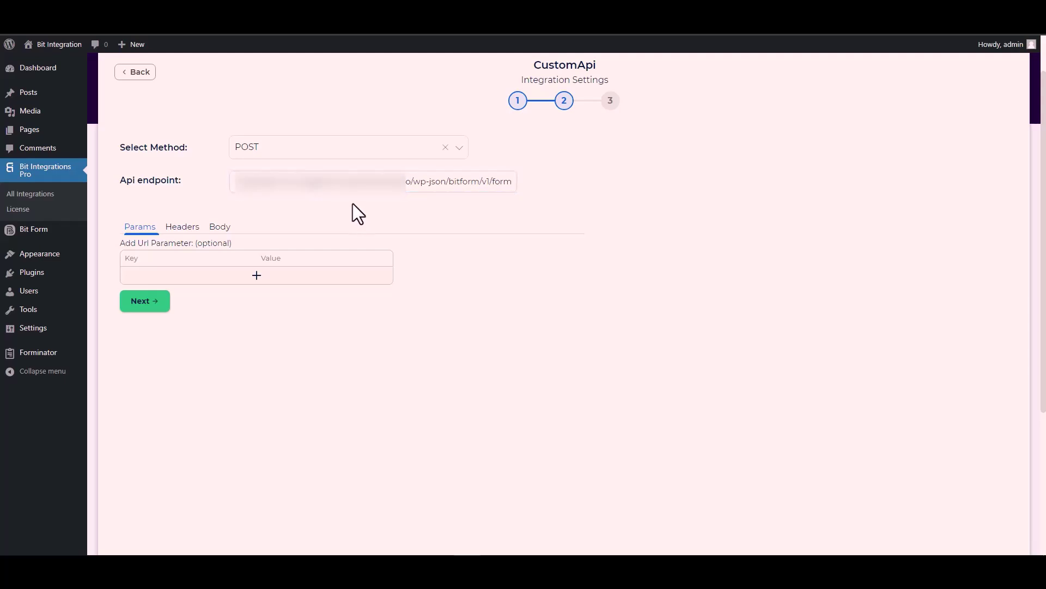
# Step: In Body, send all data as application/x-www-form-urlencoded and copy the Name key b1-6
pyautogui.click(221, 229)
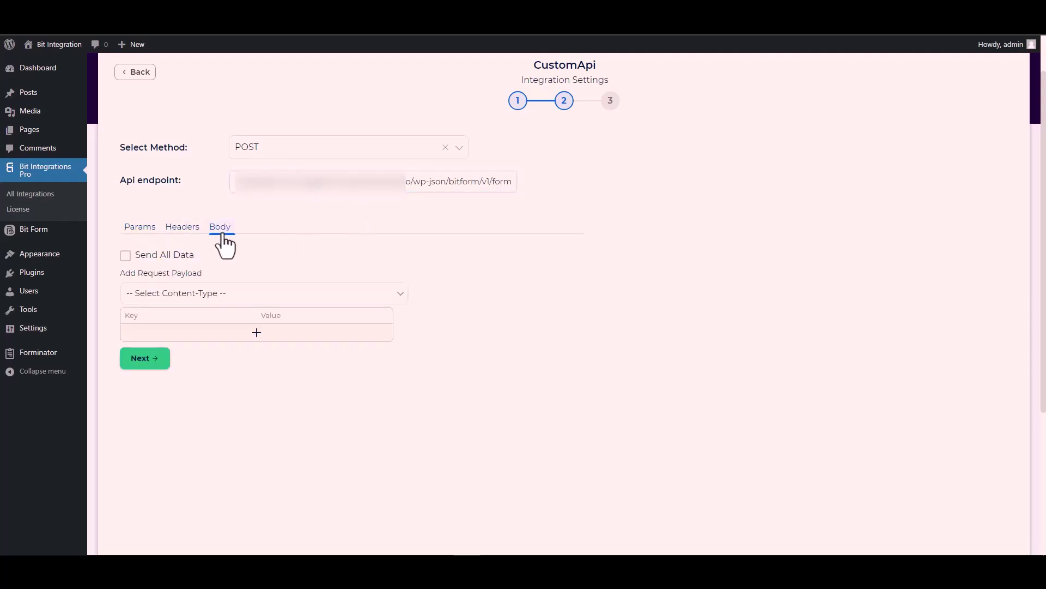
pyautogui.click(146, 256)
pyautogui.scroll(-3, 305, 256)
pyautogui.click(208, 132)
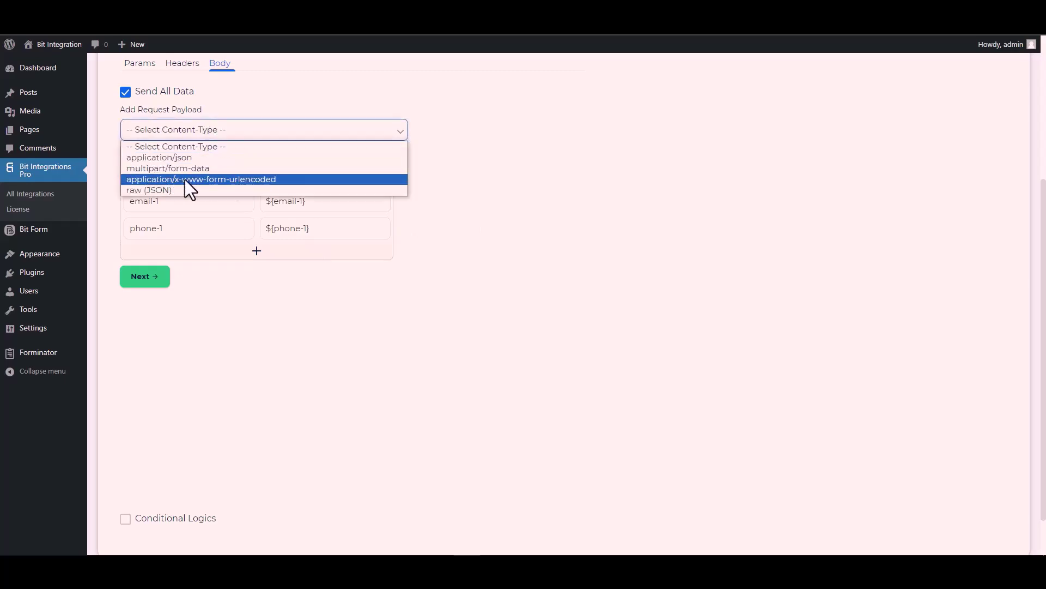
pyautogui.click(238, 178)
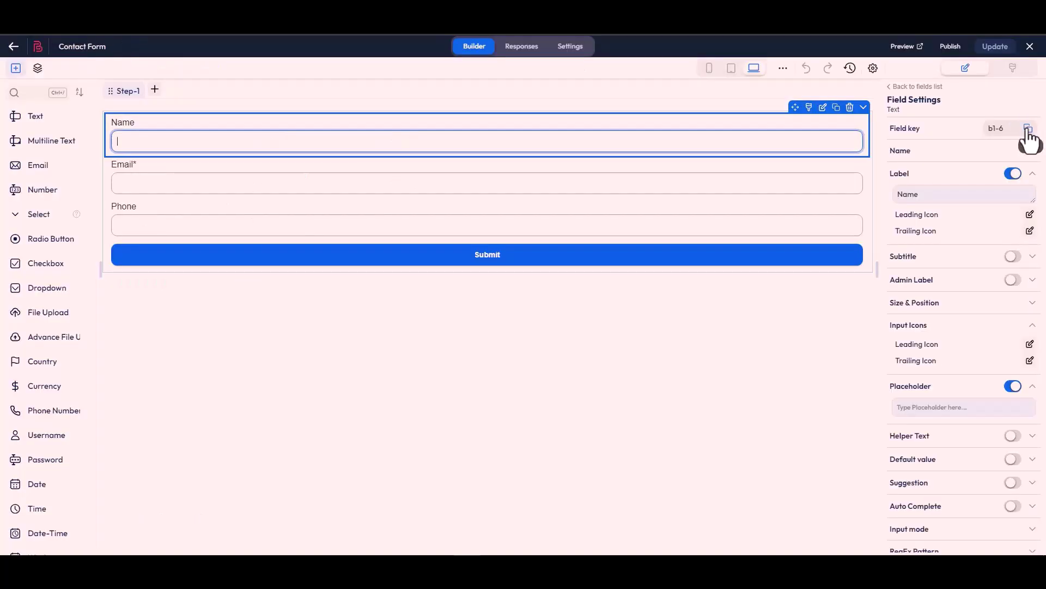
pyautogui.click(1028, 128)
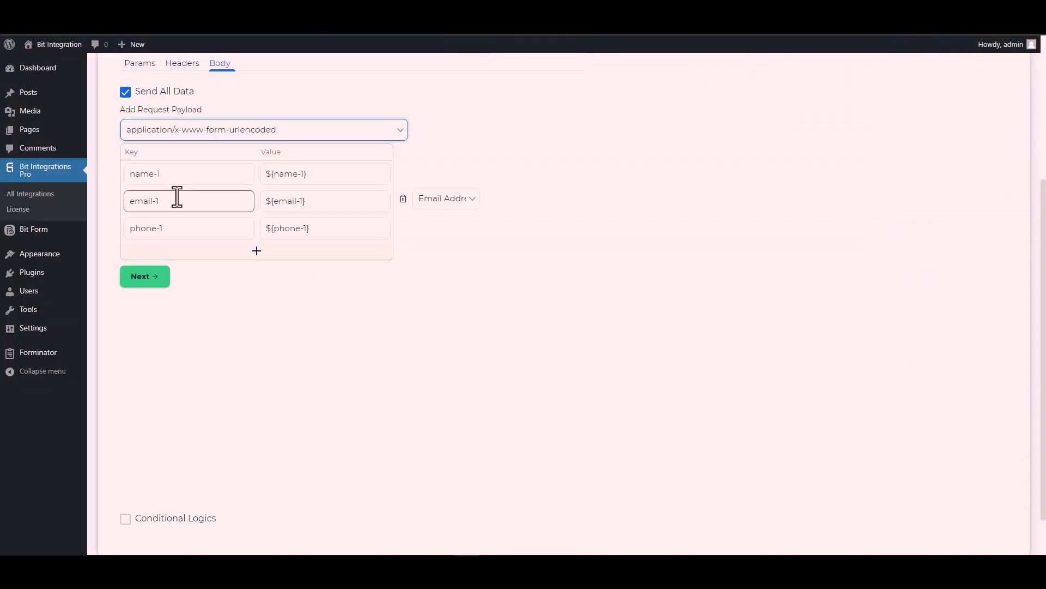
# Step: Replace the payload keys name-1, email-1 and phone-1 with b1-6, b1-4 and b1-7
pyautogui.tripleClick(179, 175)
pyautogui.hotkey('ctrl', 'v')
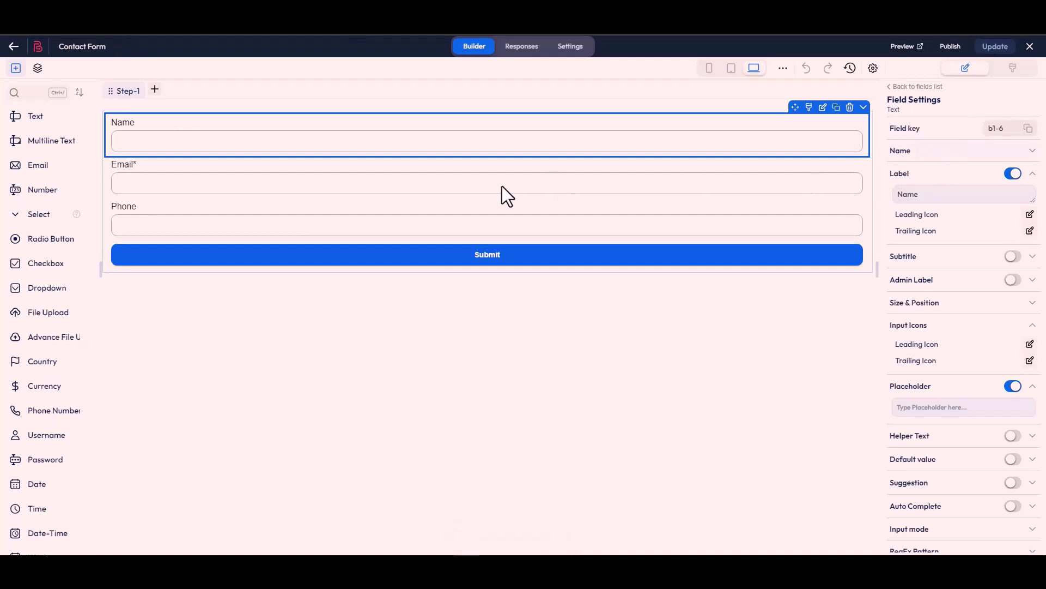
pyautogui.click(507, 194)
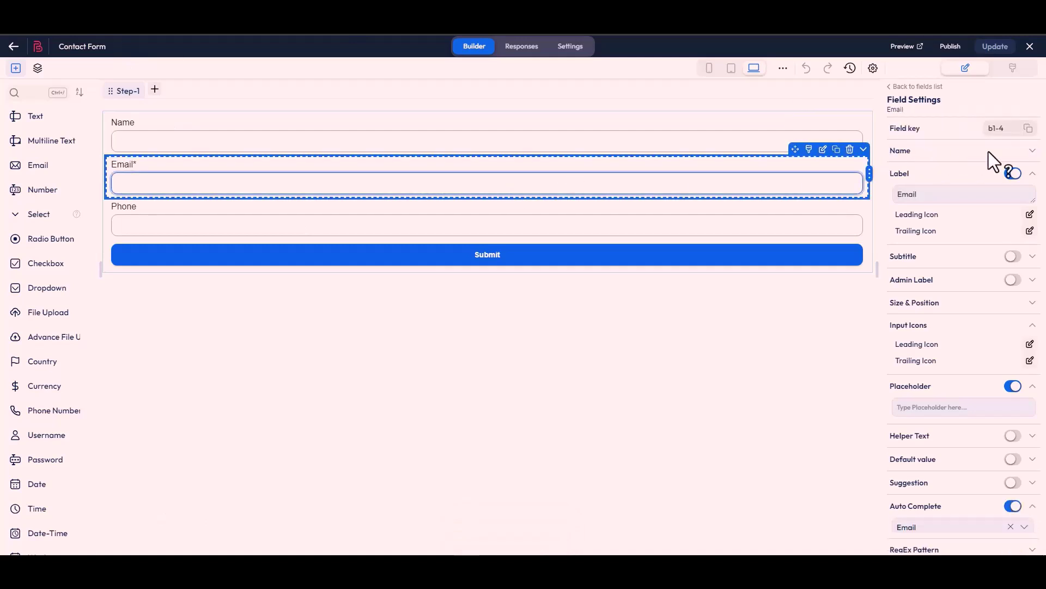
pyautogui.click(1028, 128)
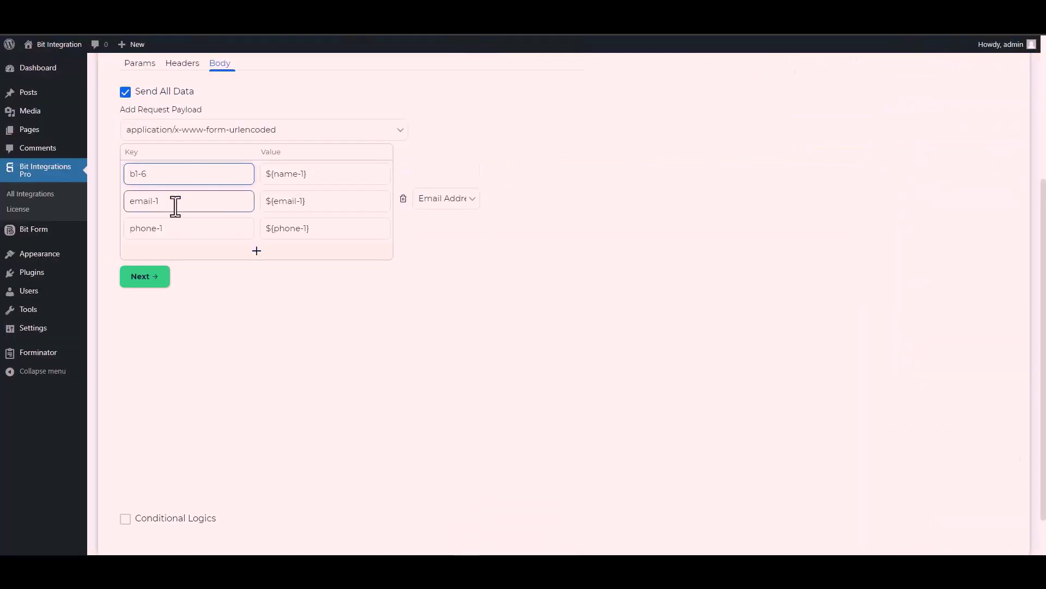
pyautogui.doubleClick(176, 206)
pyautogui.hotkey('ctrl', 'a')
pyautogui.hotkey('ctrl', 'v')
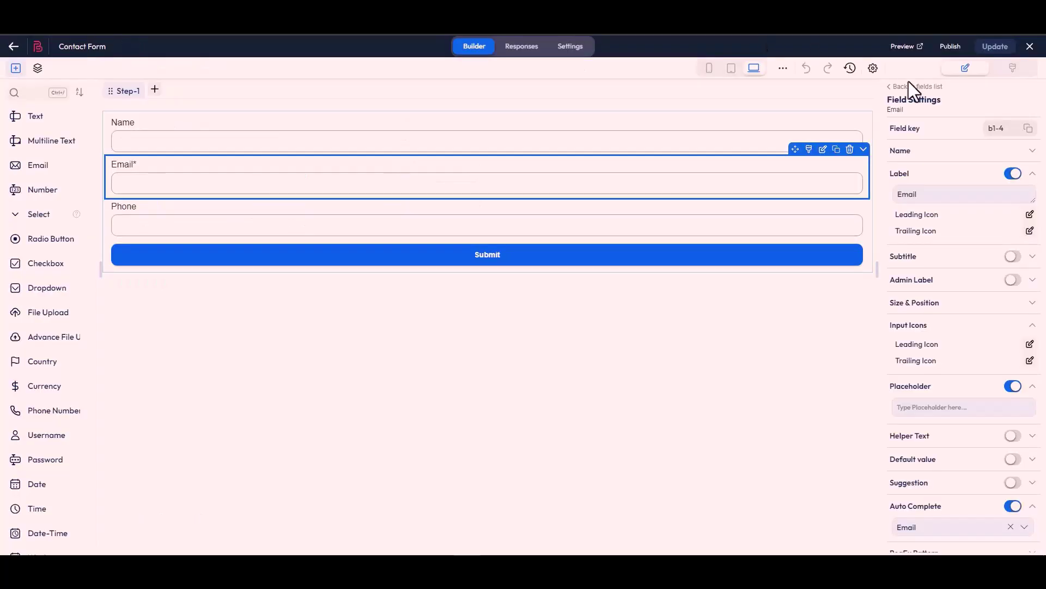
pyautogui.click(526, 231)
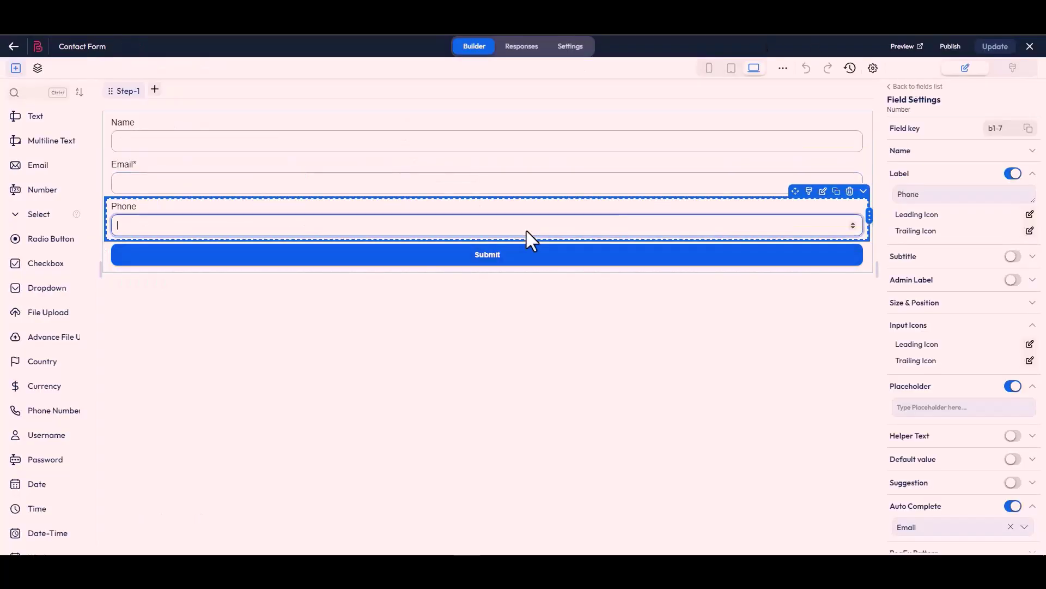
pyautogui.click(1028, 128)
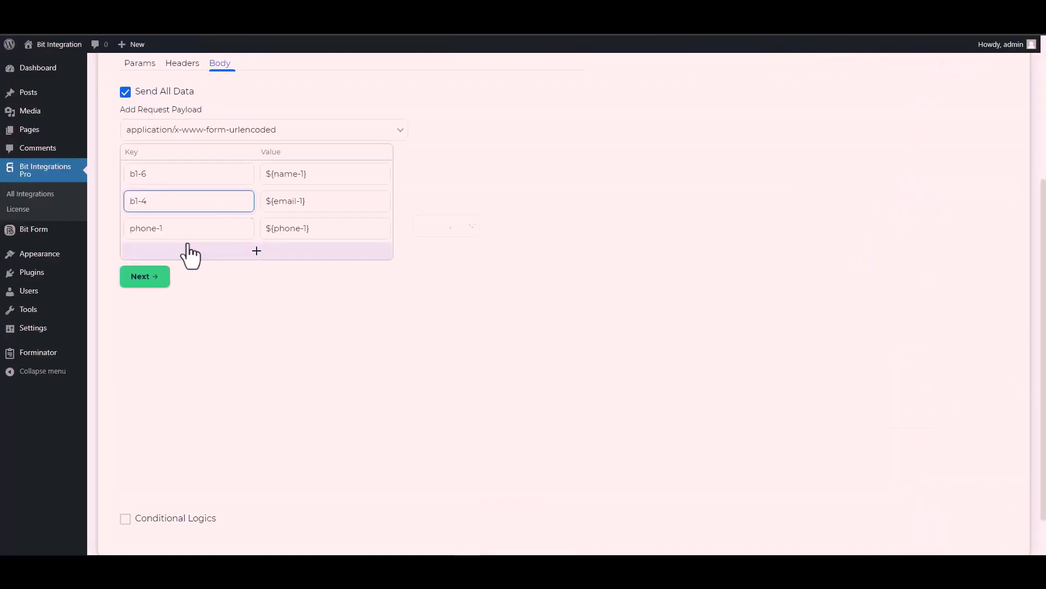
pyautogui.click(171, 232)
pyautogui.hotkey('ctrl', 'a')
pyautogui.hotkey('ctrl', 'v')
# Step: Turn on Conditional Logics for the integration
pyautogui.scroll(-1, 147, 428)
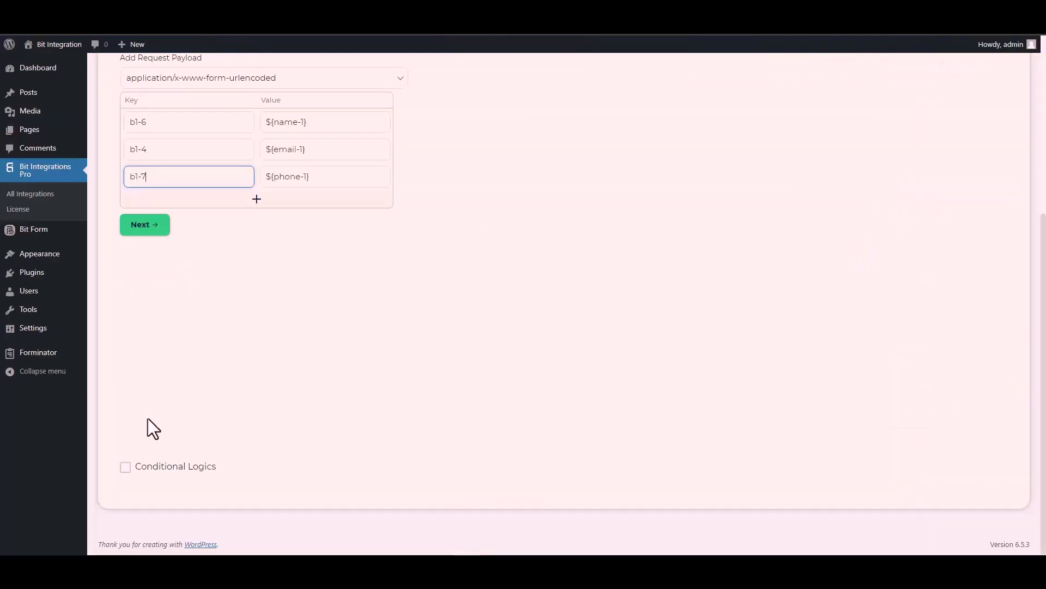
pyautogui.click(126, 467)
pyautogui.scroll(-1, 207, 385)
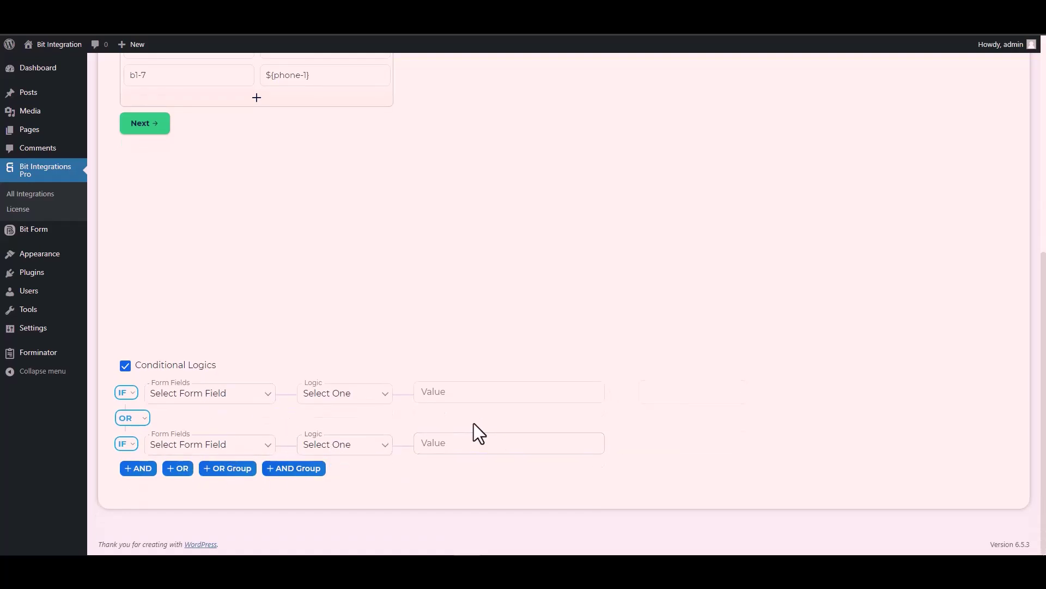
# Step: Disable conditional logic again and finish and save the CustomApi integration
pyautogui.click(125, 366)
pyautogui.scroll(5, 233, 378)
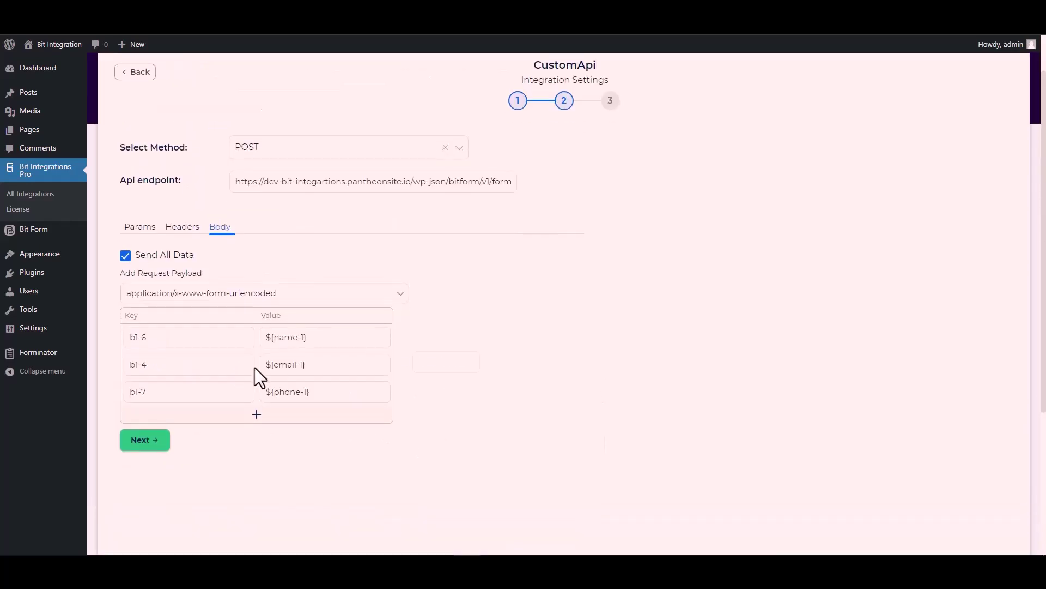
pyautogui.click(147, 441)
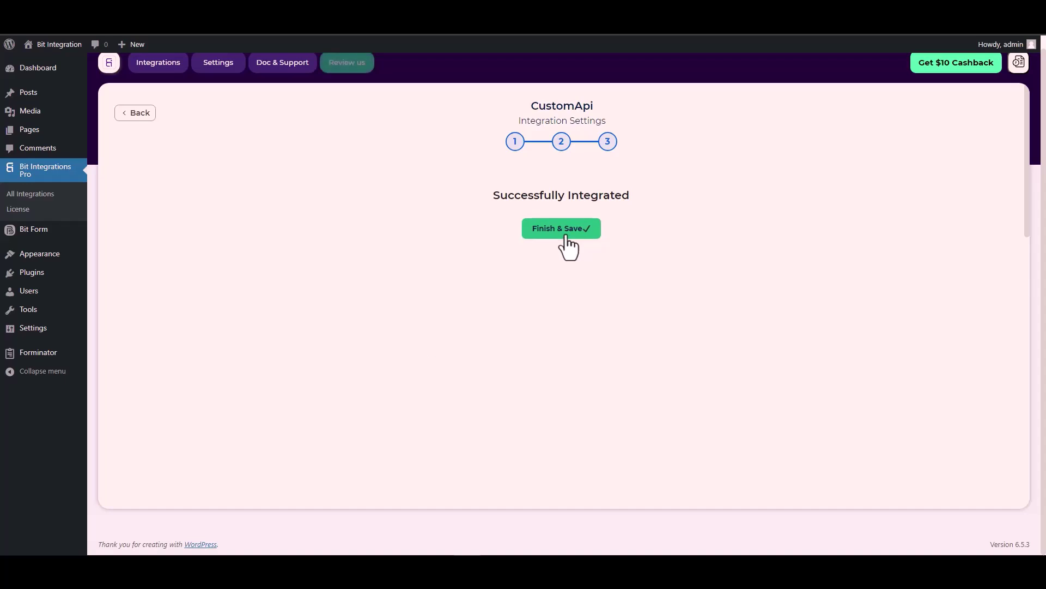
pyautogui.click(567, 229)
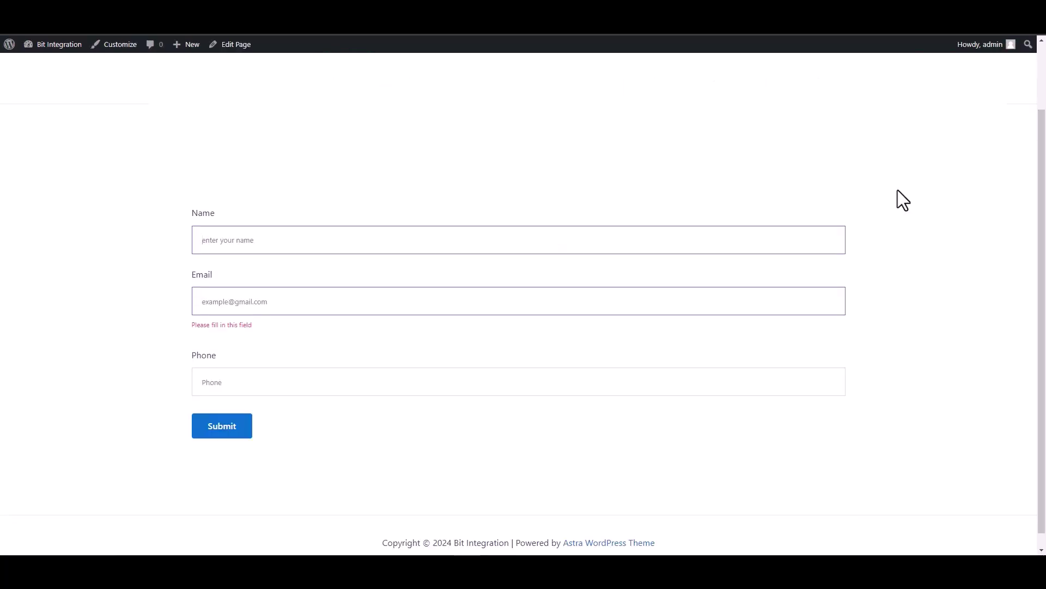
# Step: Fill the form with name 'Bit Integrations', a contact e-mail address and a phone number
pyautogui.write('BIT')
pyautogui.press('BackSpace')
pyautogui.press('BackSpace')
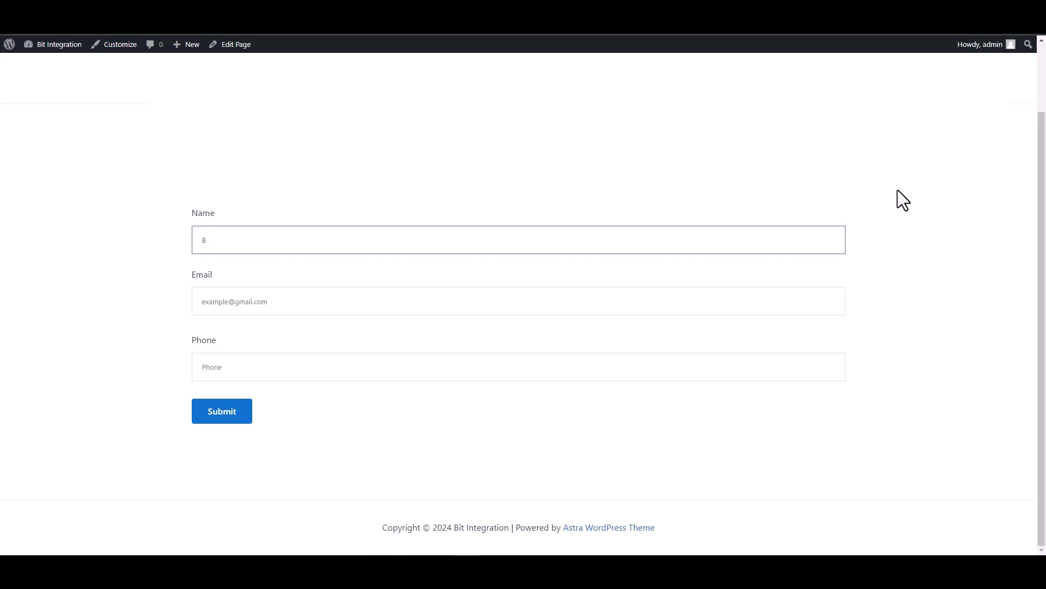
pyautogui.write('it ')
pyautogui.write('U')
pyautogui.write('ntegrati')
pyautogui.write('ons')
pyautogui.click(839, 294)
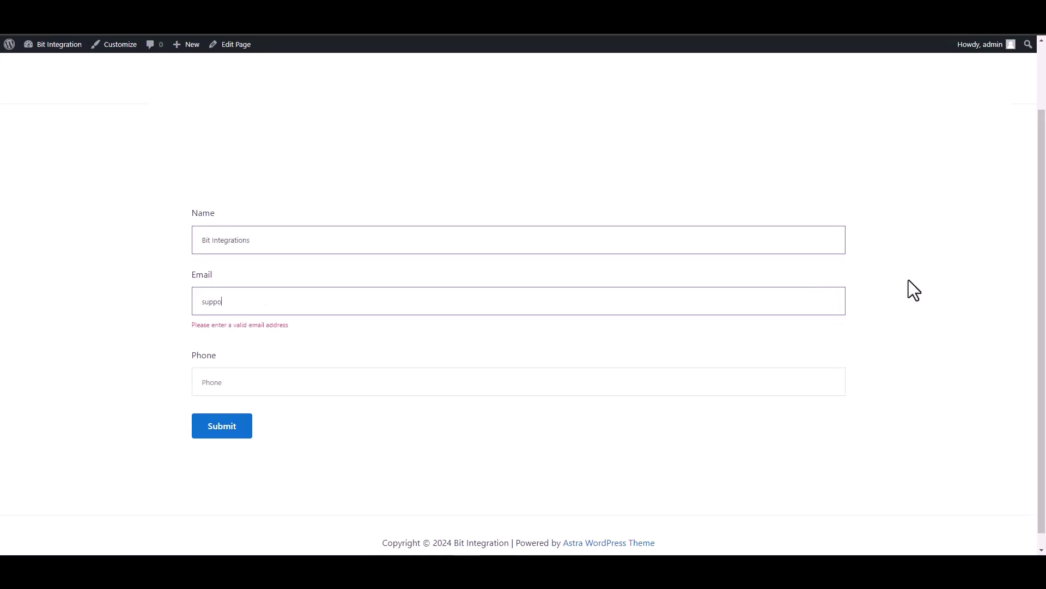
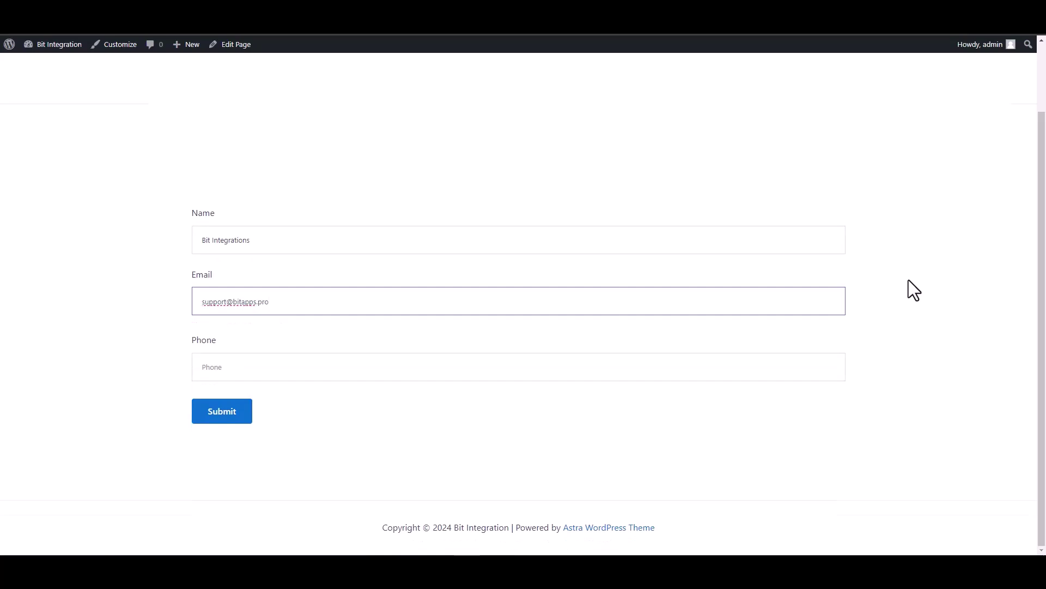
pyautogui.click(789, 363)
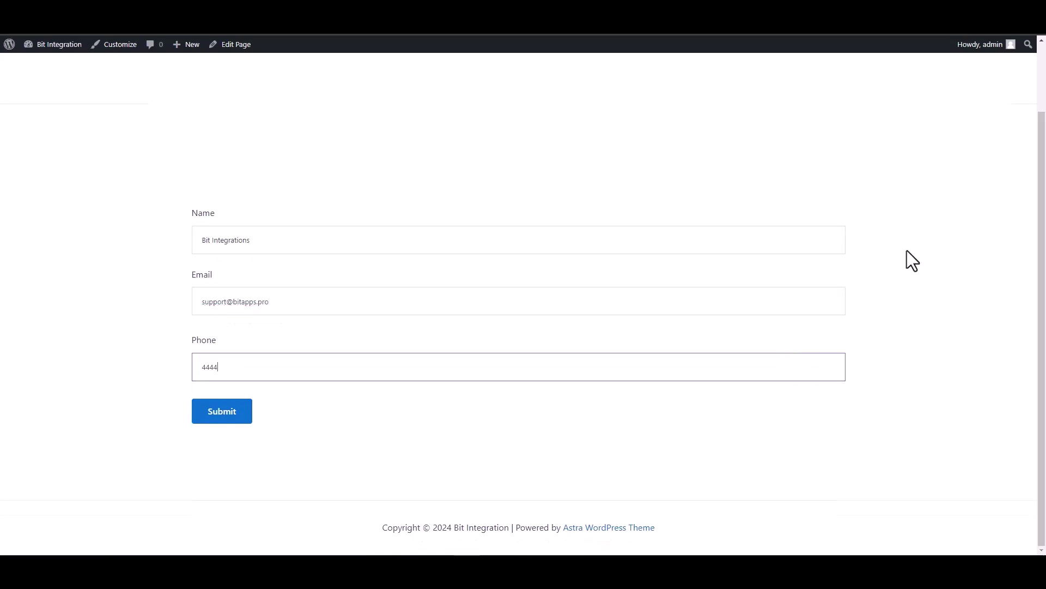
# Step: Submit the test entry and check the success message
pyautogui.click(227, 419)
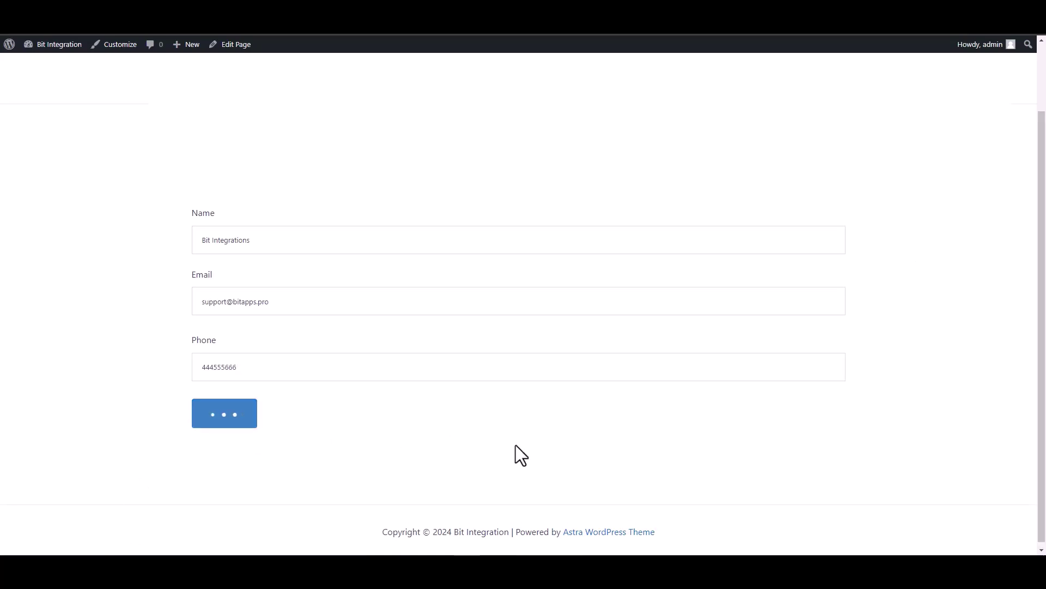
pyautogui.tripleClick(259, 451)
pyautogui.click(129, 459)
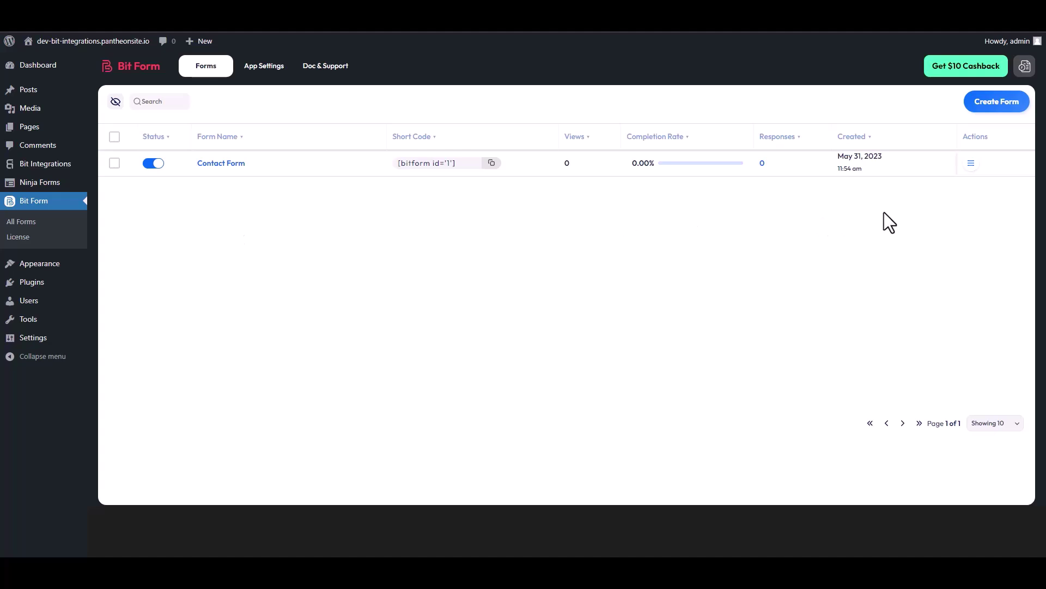
# Step: Open Responses from the Contact Form row's Actions menu to view the test entry
pyautogui.click(971, 165)
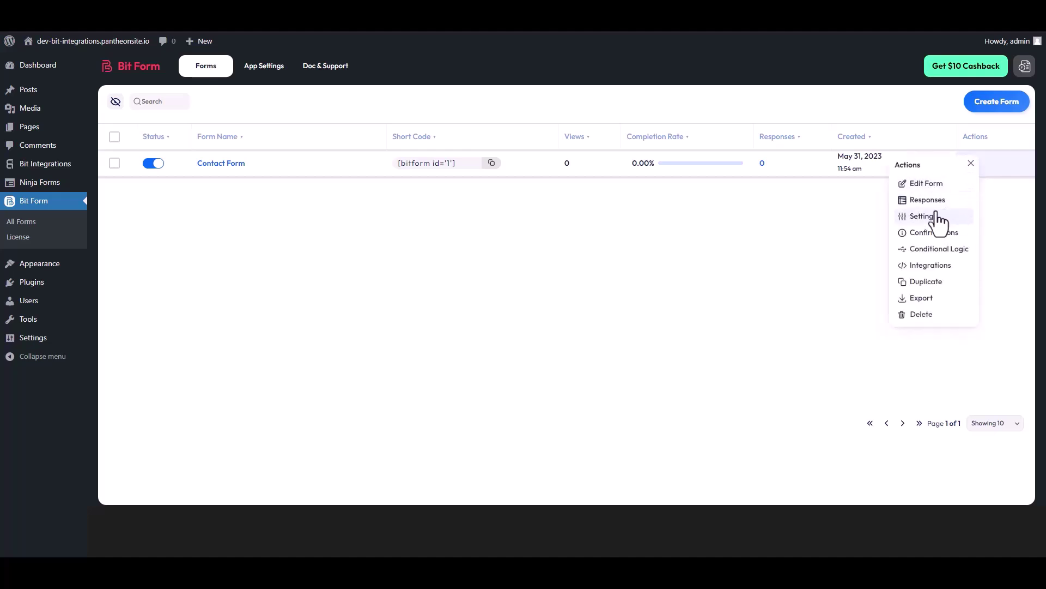
pyautogui.click(931, 200)
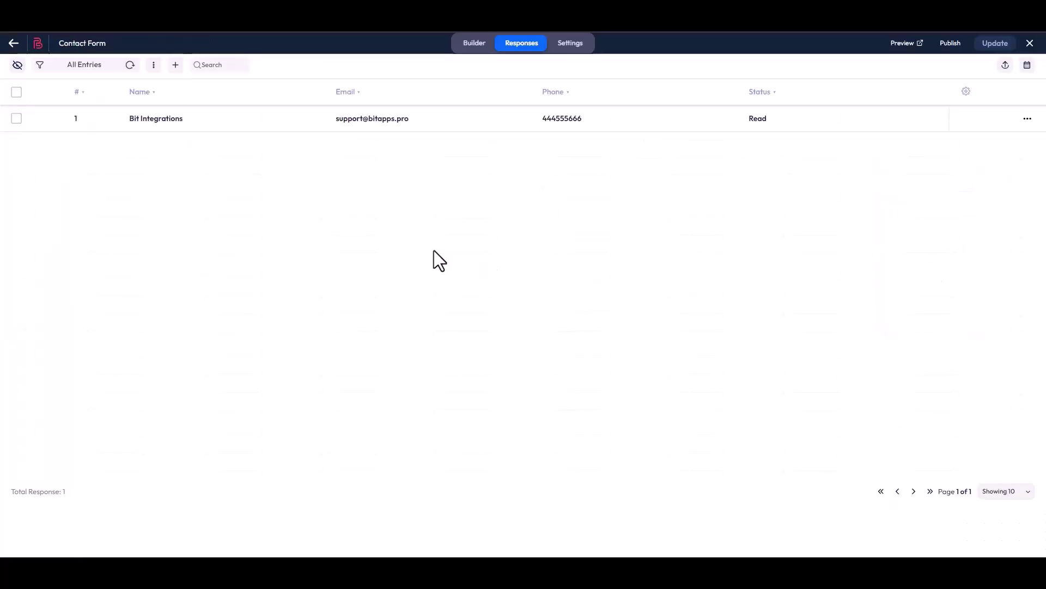